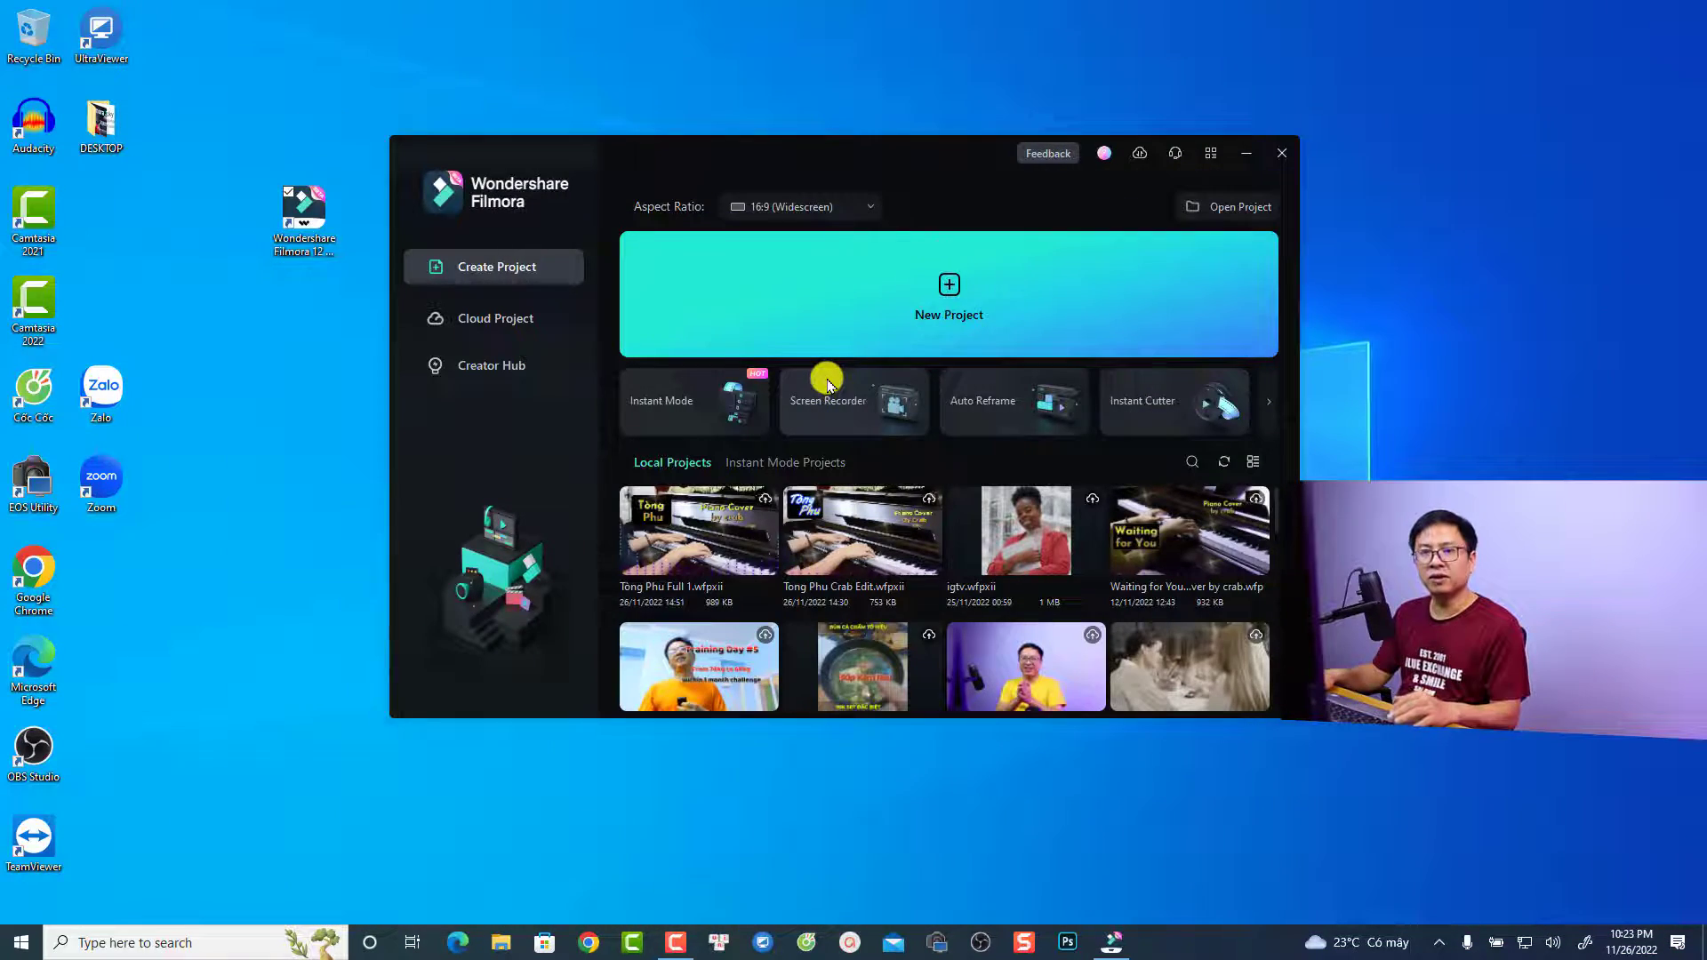
- Start a new project and import the clip MVI_7654 into its media
left_click(908, 296)
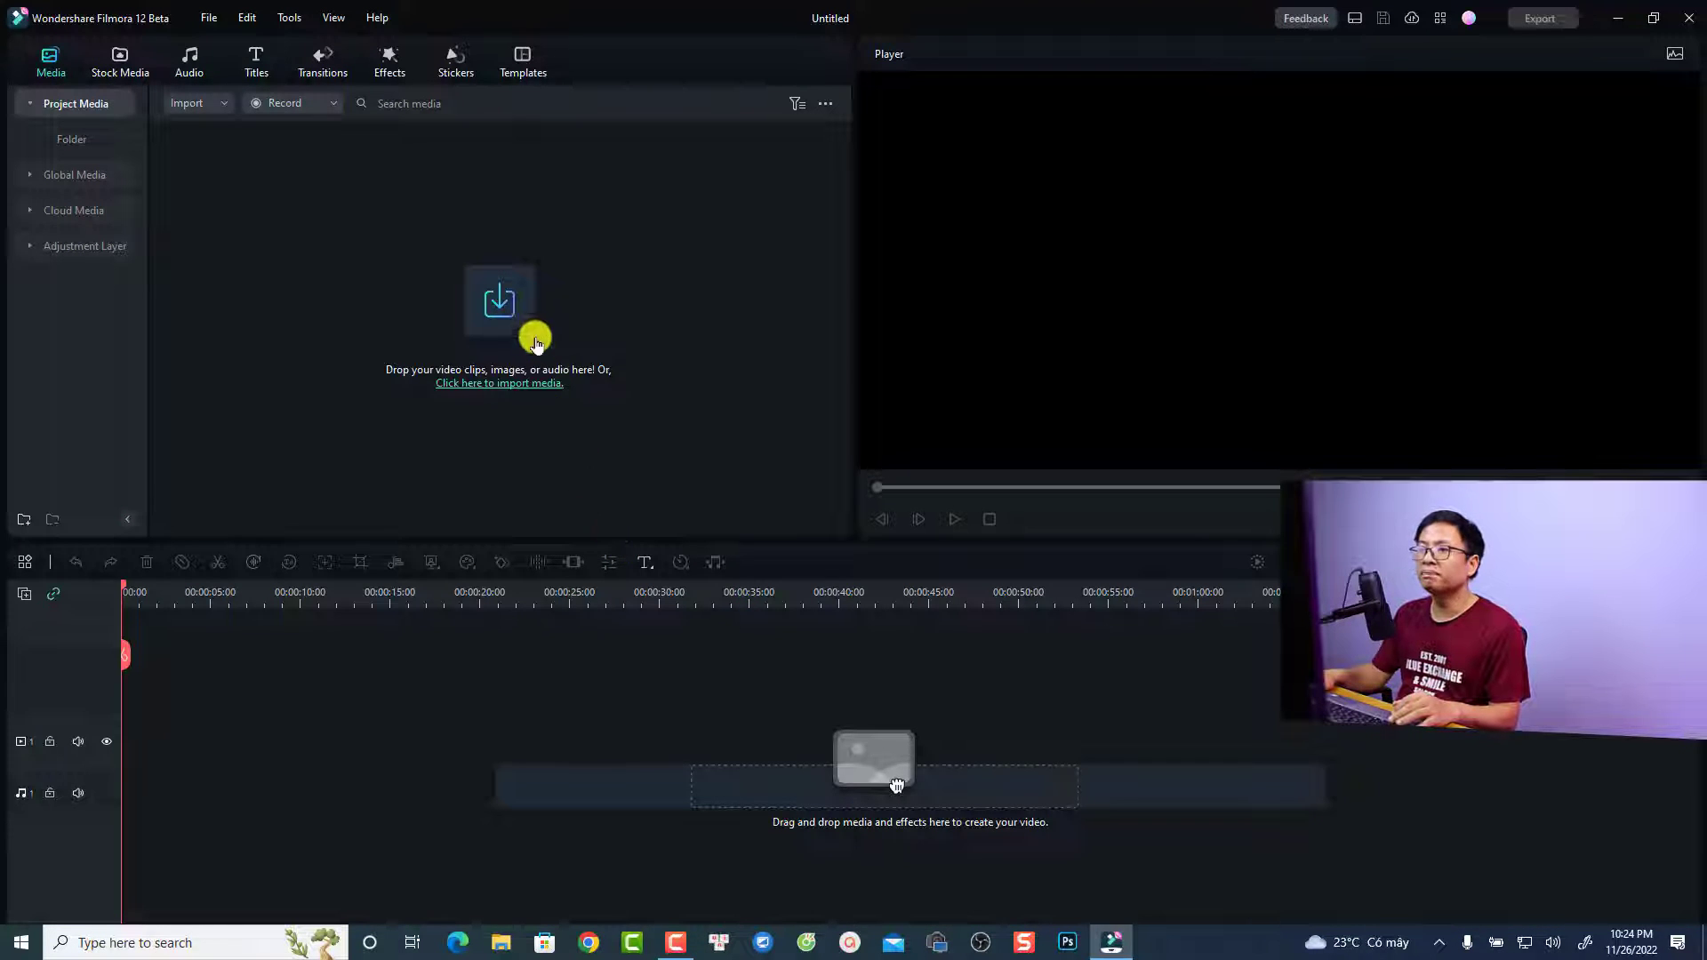
left_click(498, 309)
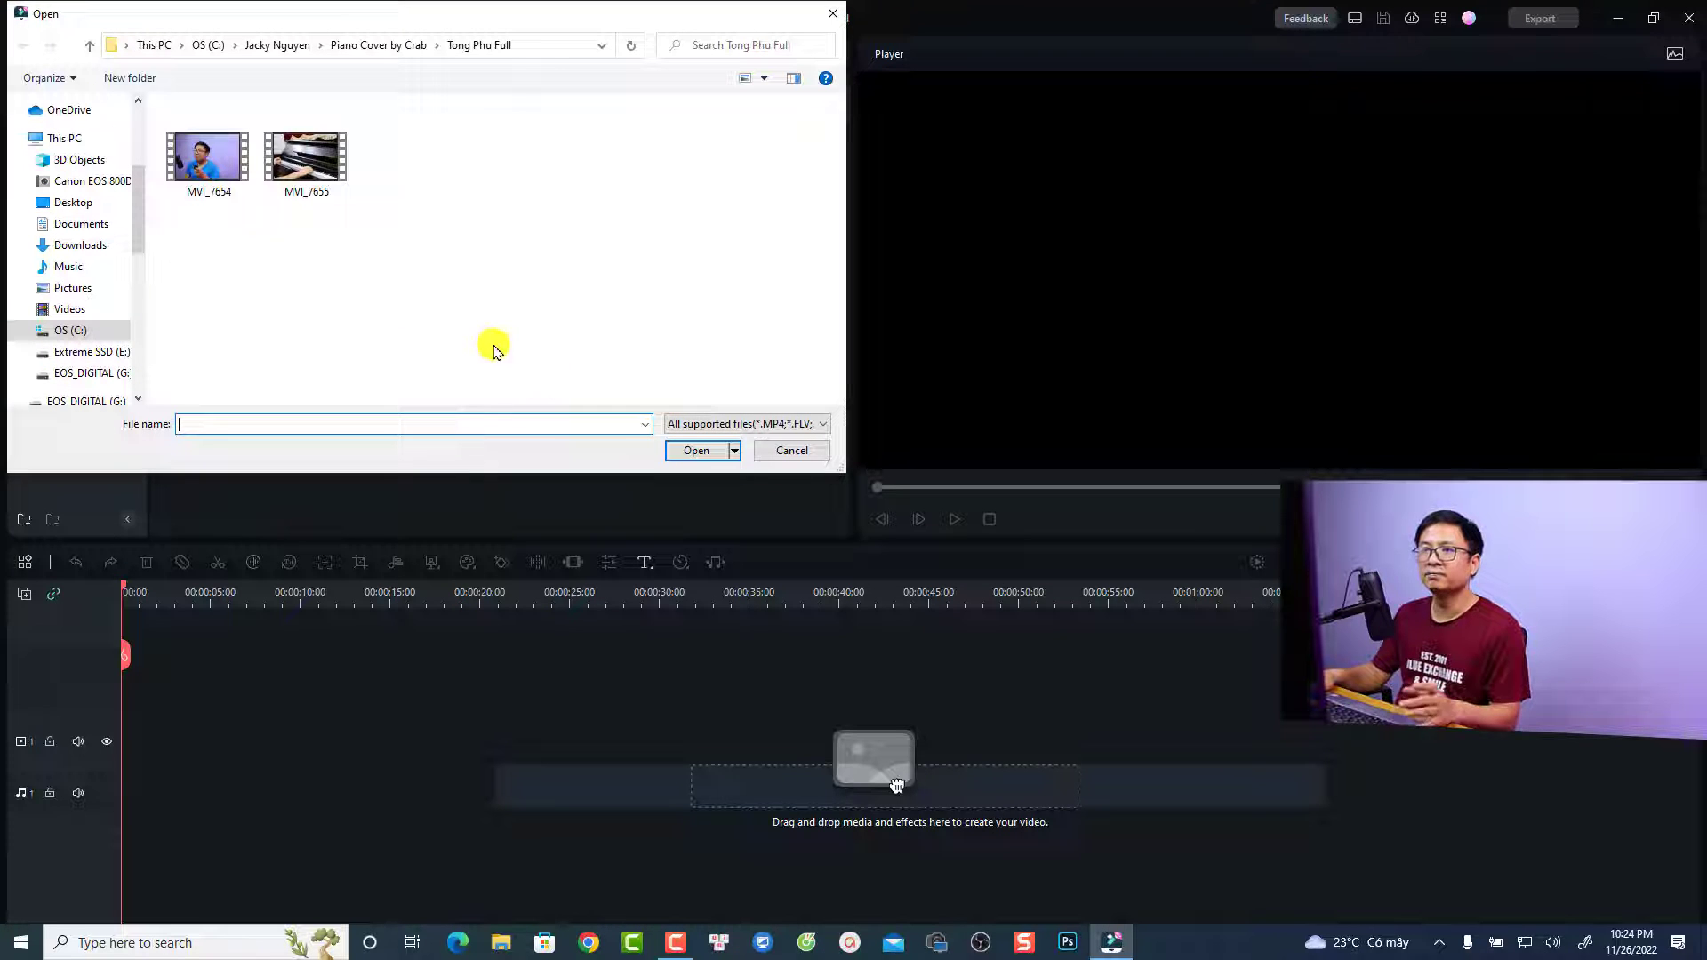
left_click(218, 176)
left_click(689, 450)
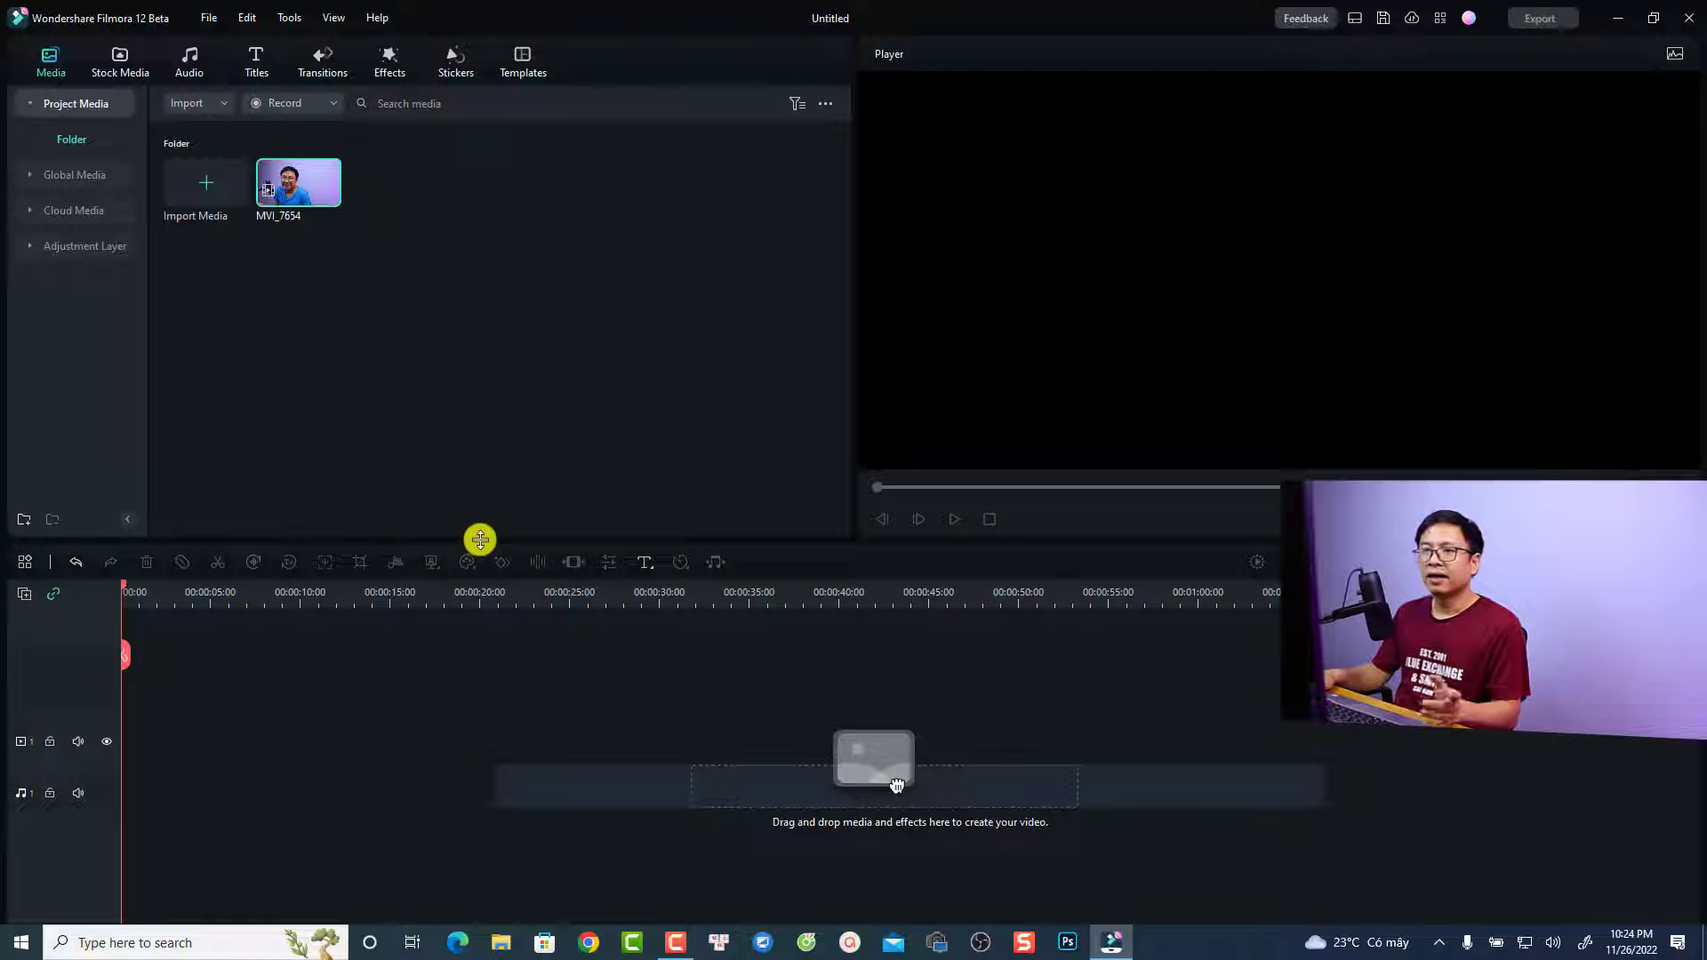
- Add MVI_7654 to the timeline with Keep Project Settings and play it from about 00:00:37
left_click(322, 201)
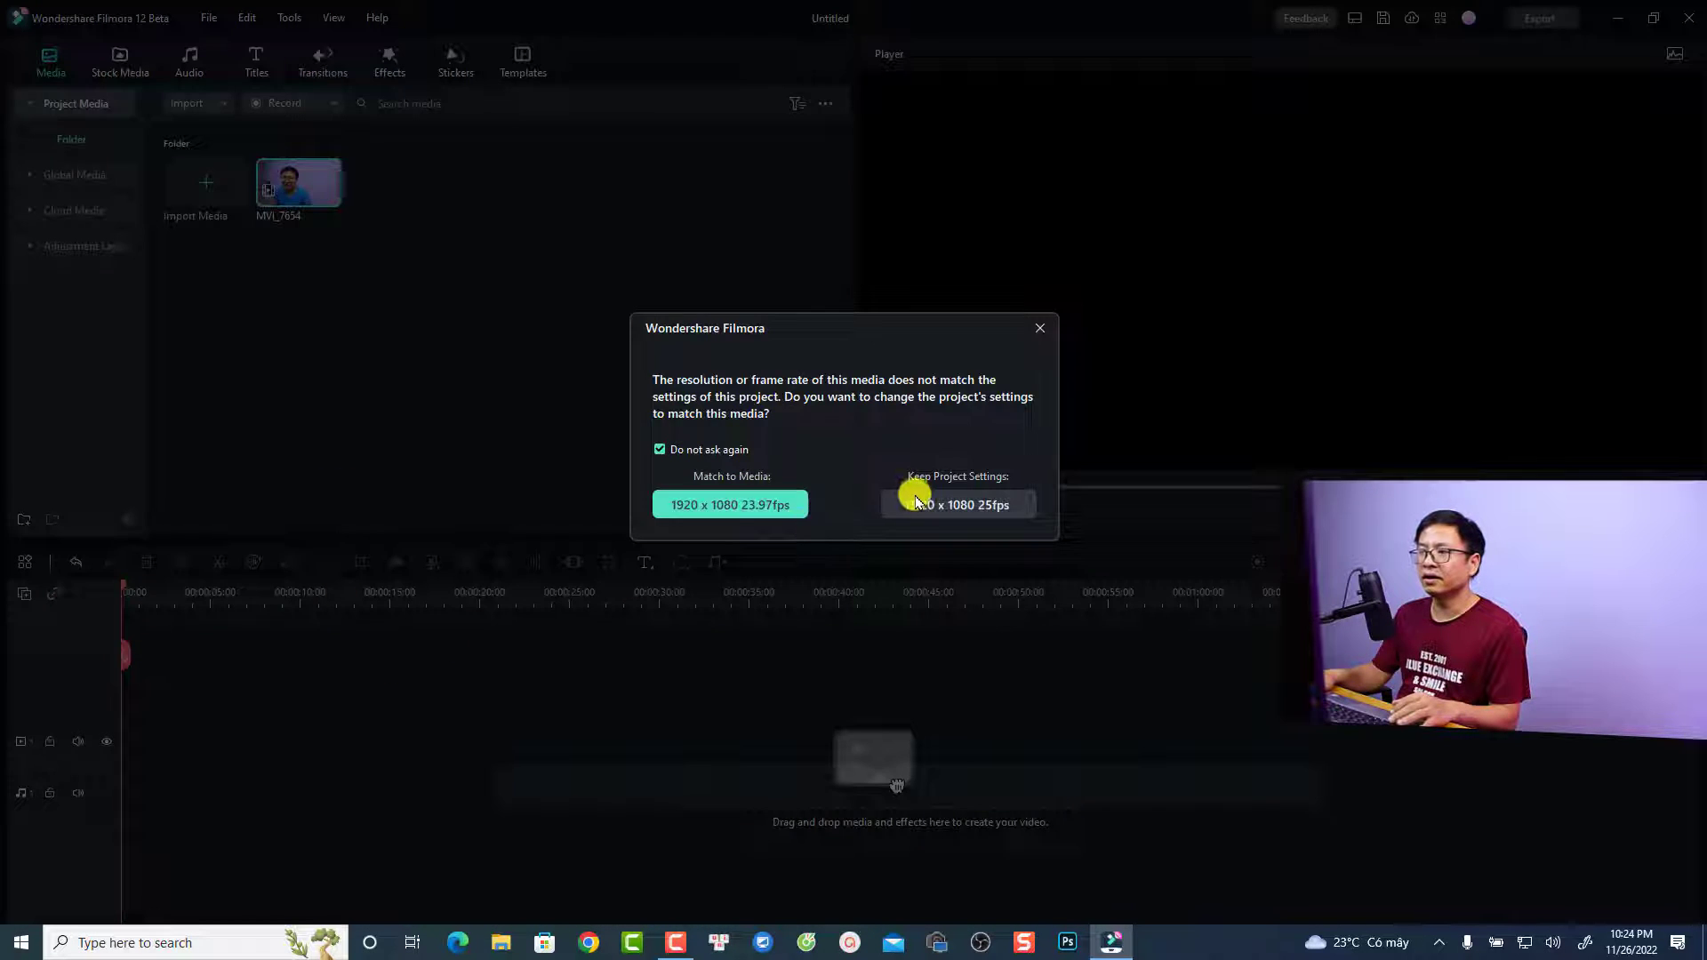
left_click(918, 501)
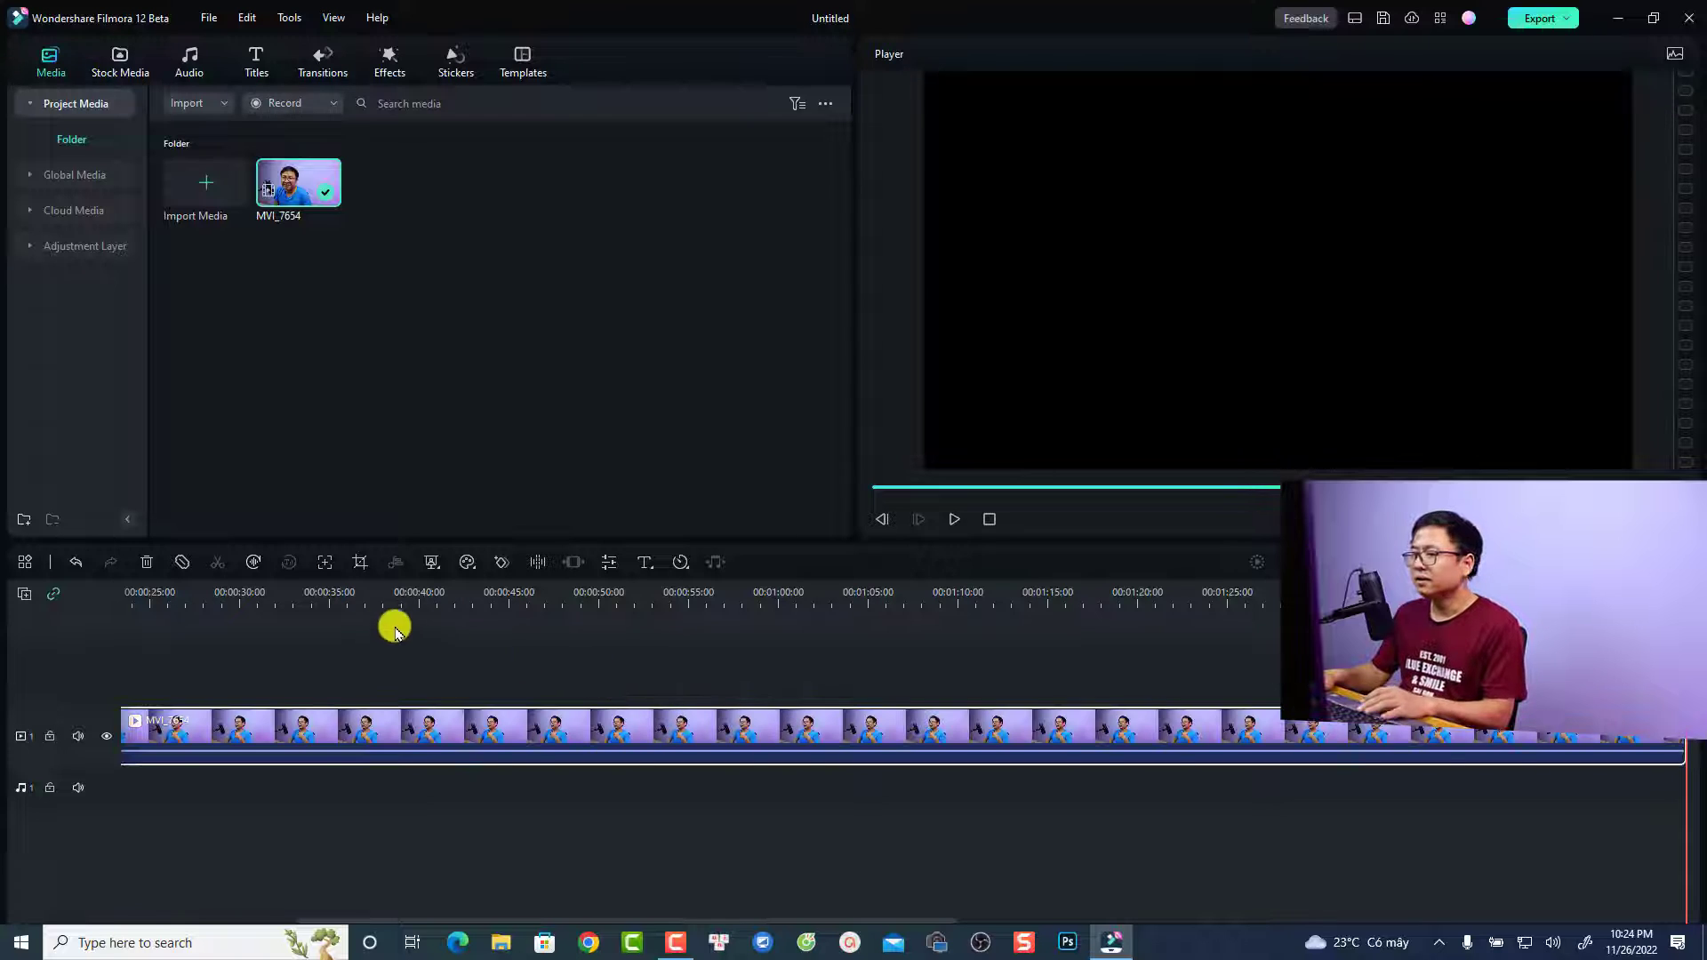
left_click(371, 602)
key("space")
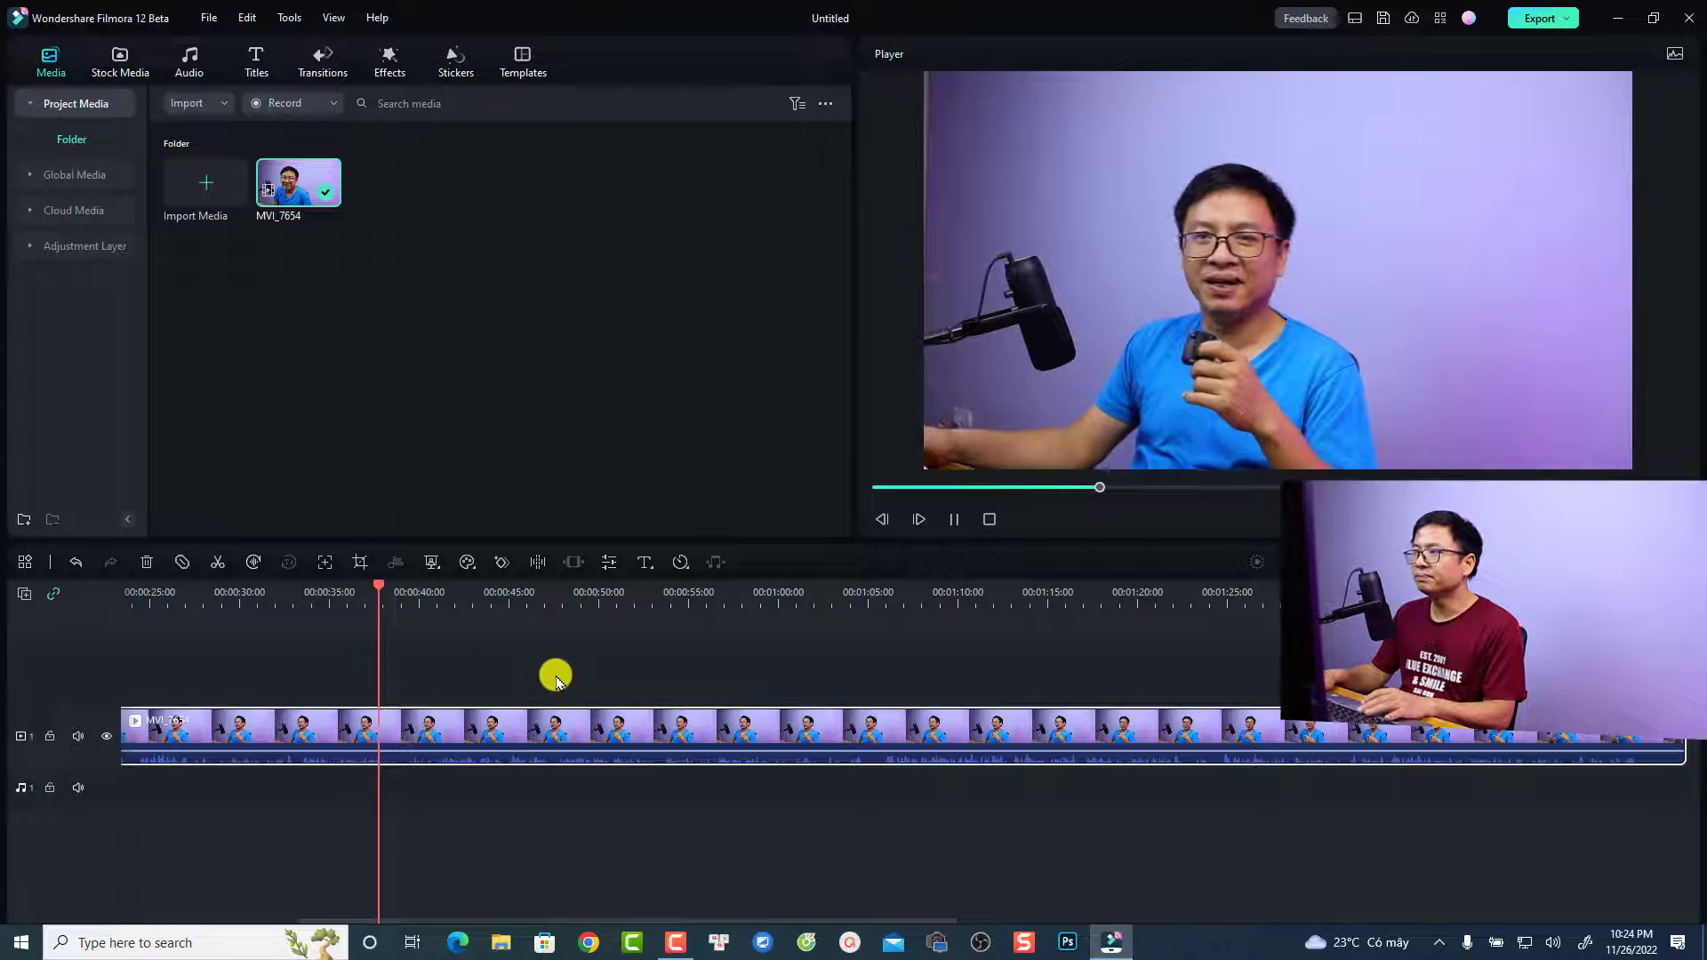
key("space")
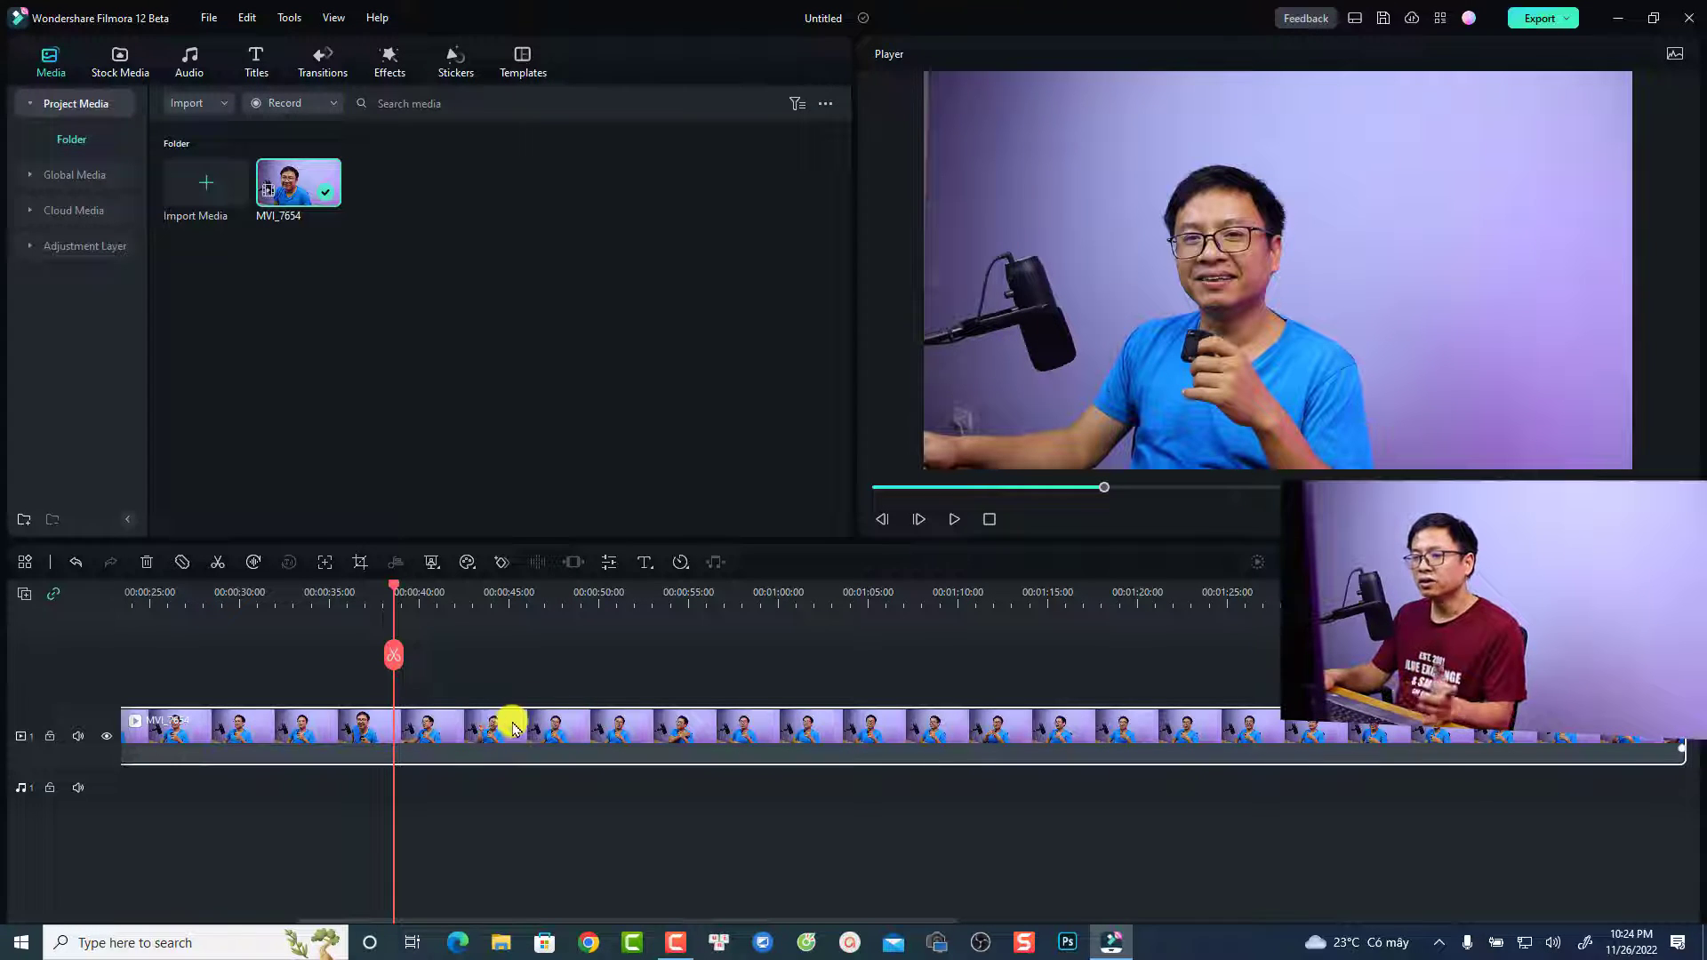
- Toggle on Smart Cutout in the clip's Video > AI Tools panel and launch the Smart Cutout editor
double_click(456, 731)
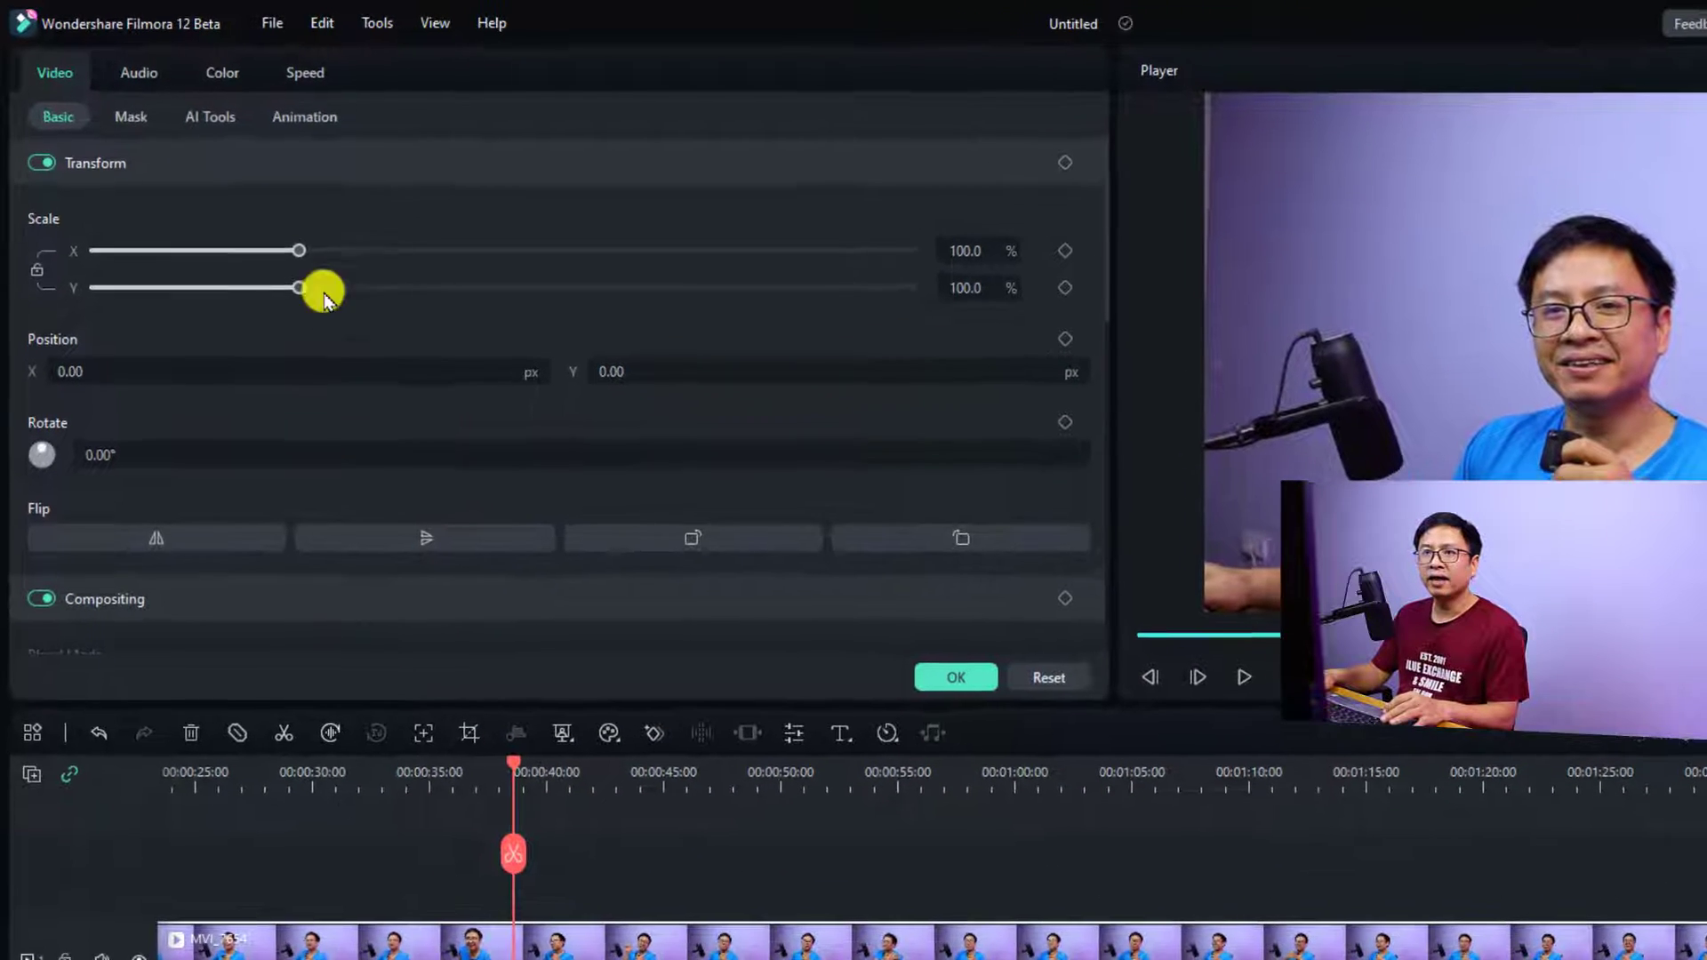
left_click(210, 126)
scroll(288, 353, "down", 5)
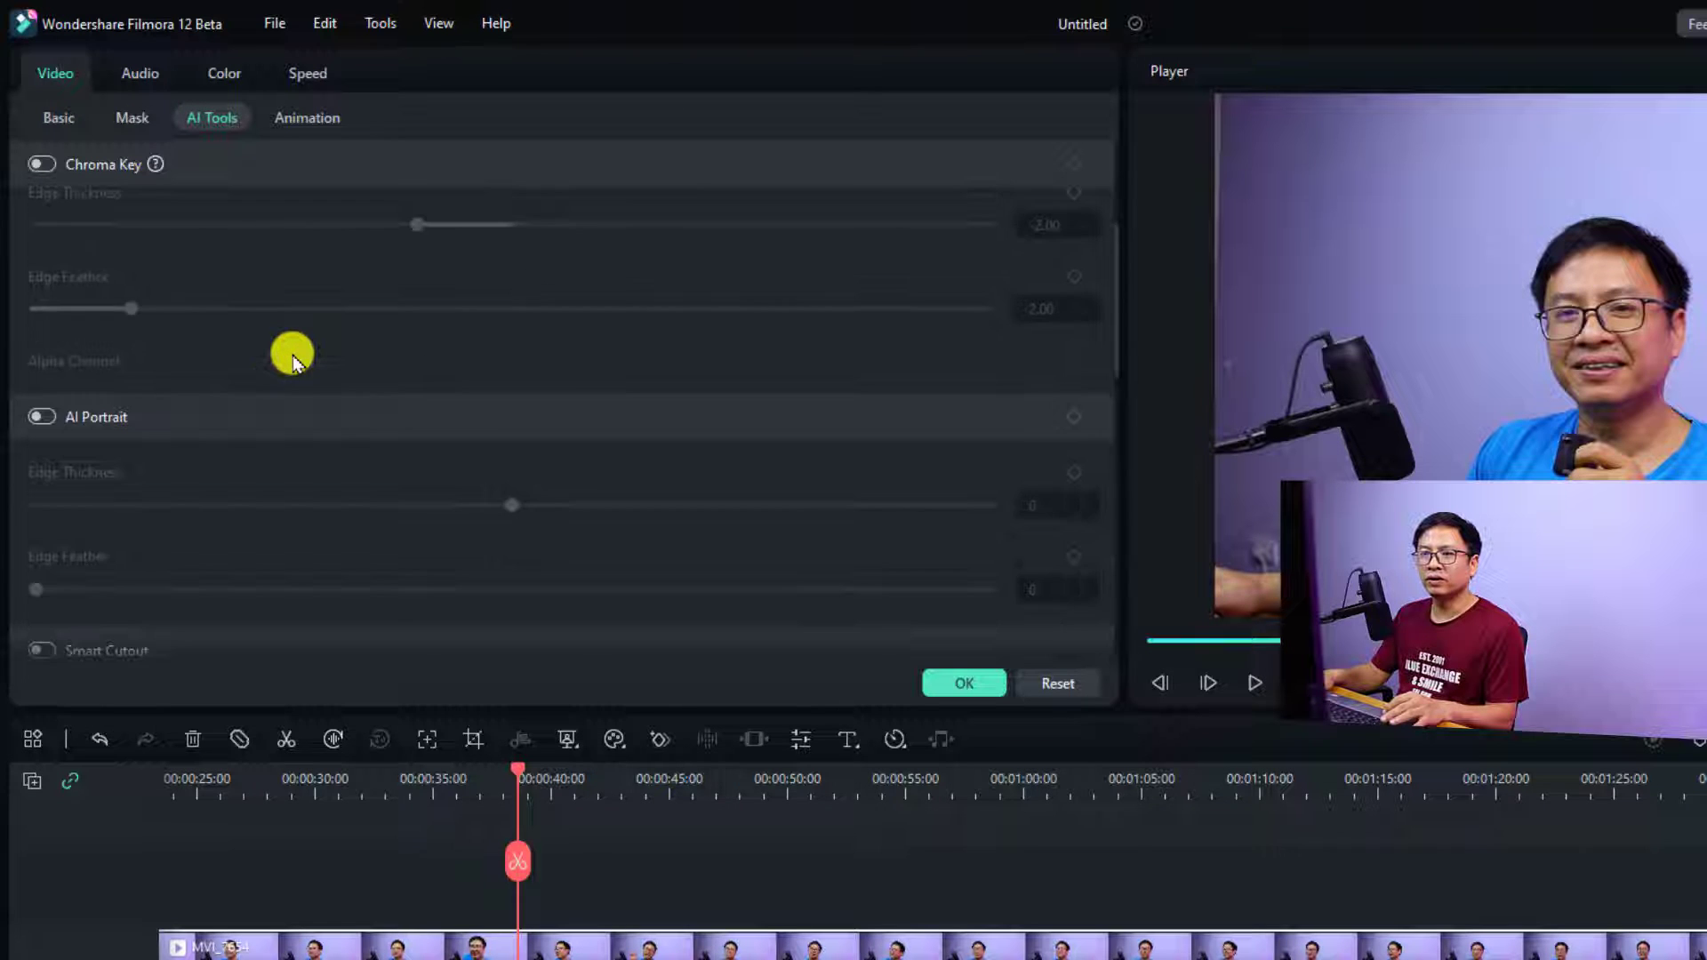
scroll(291, 356, "down", 2)
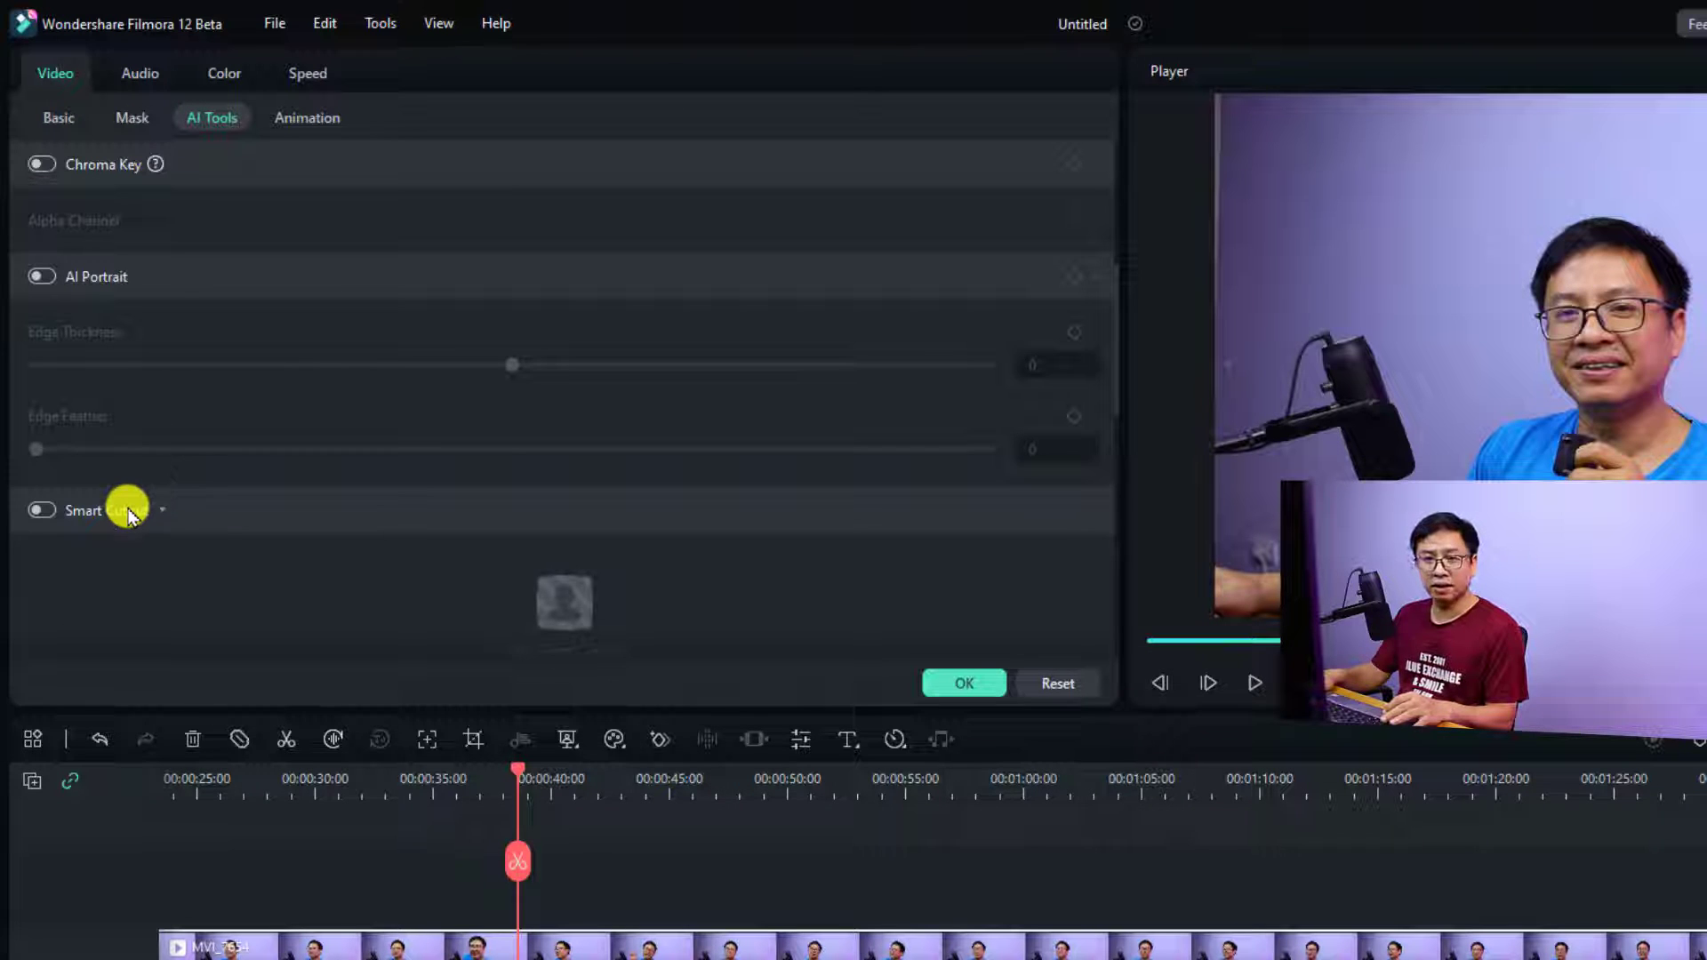
left_click(42, 509)
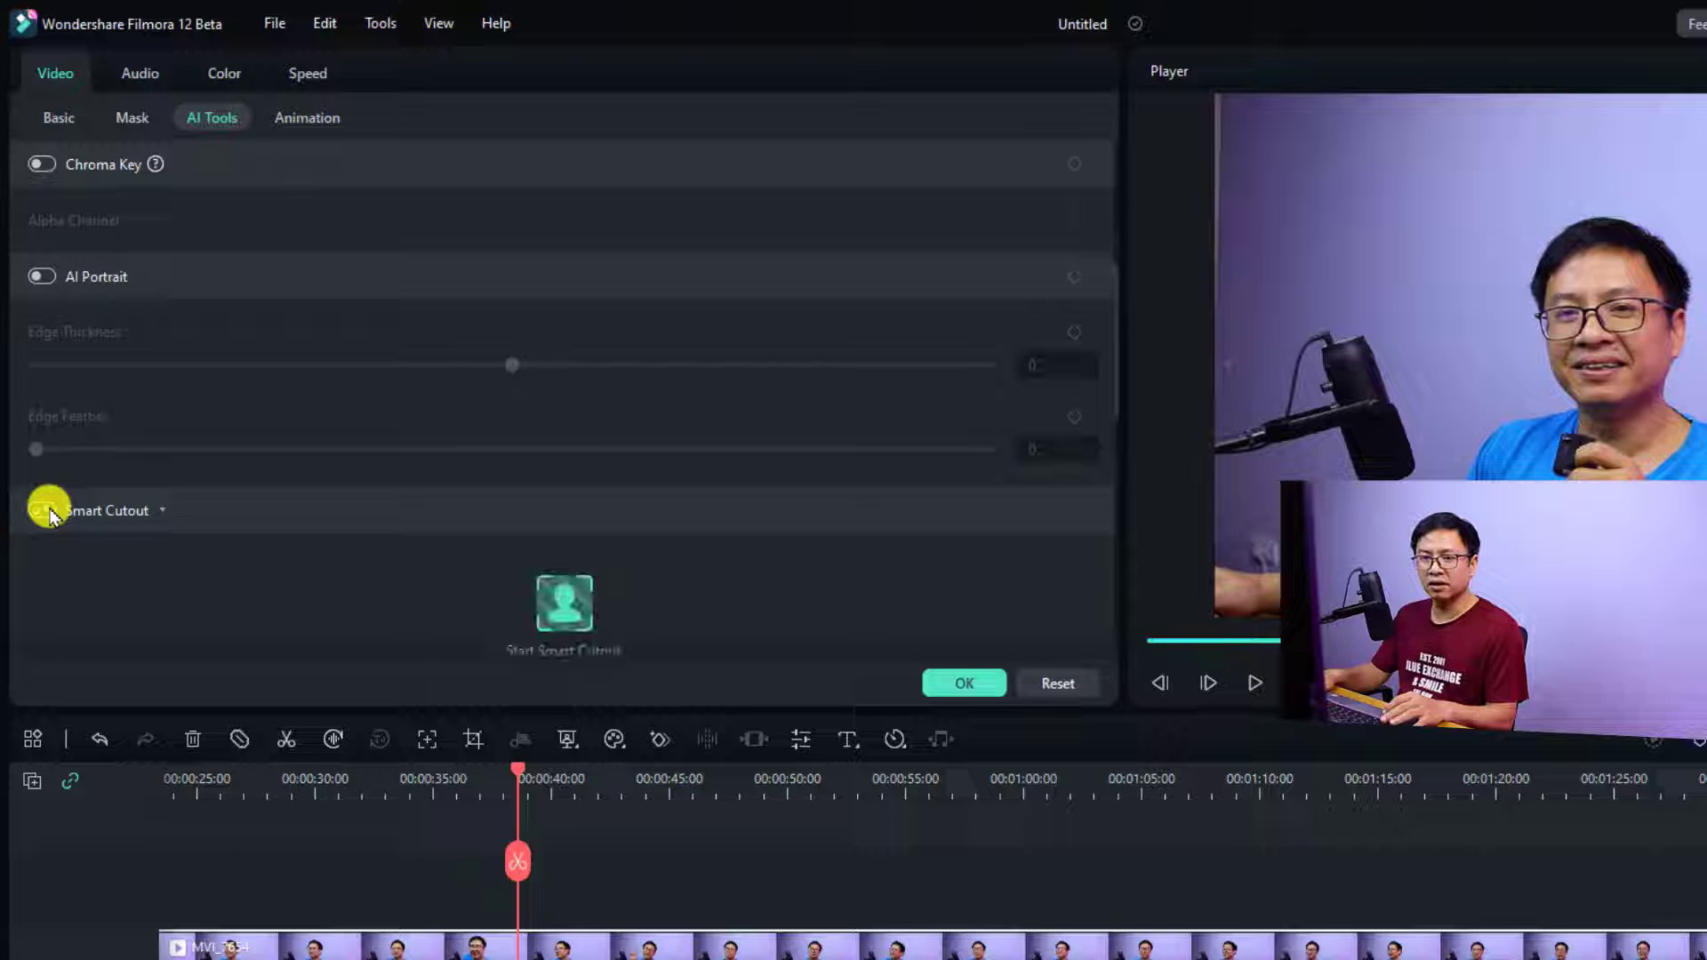
left_click(565, 605)
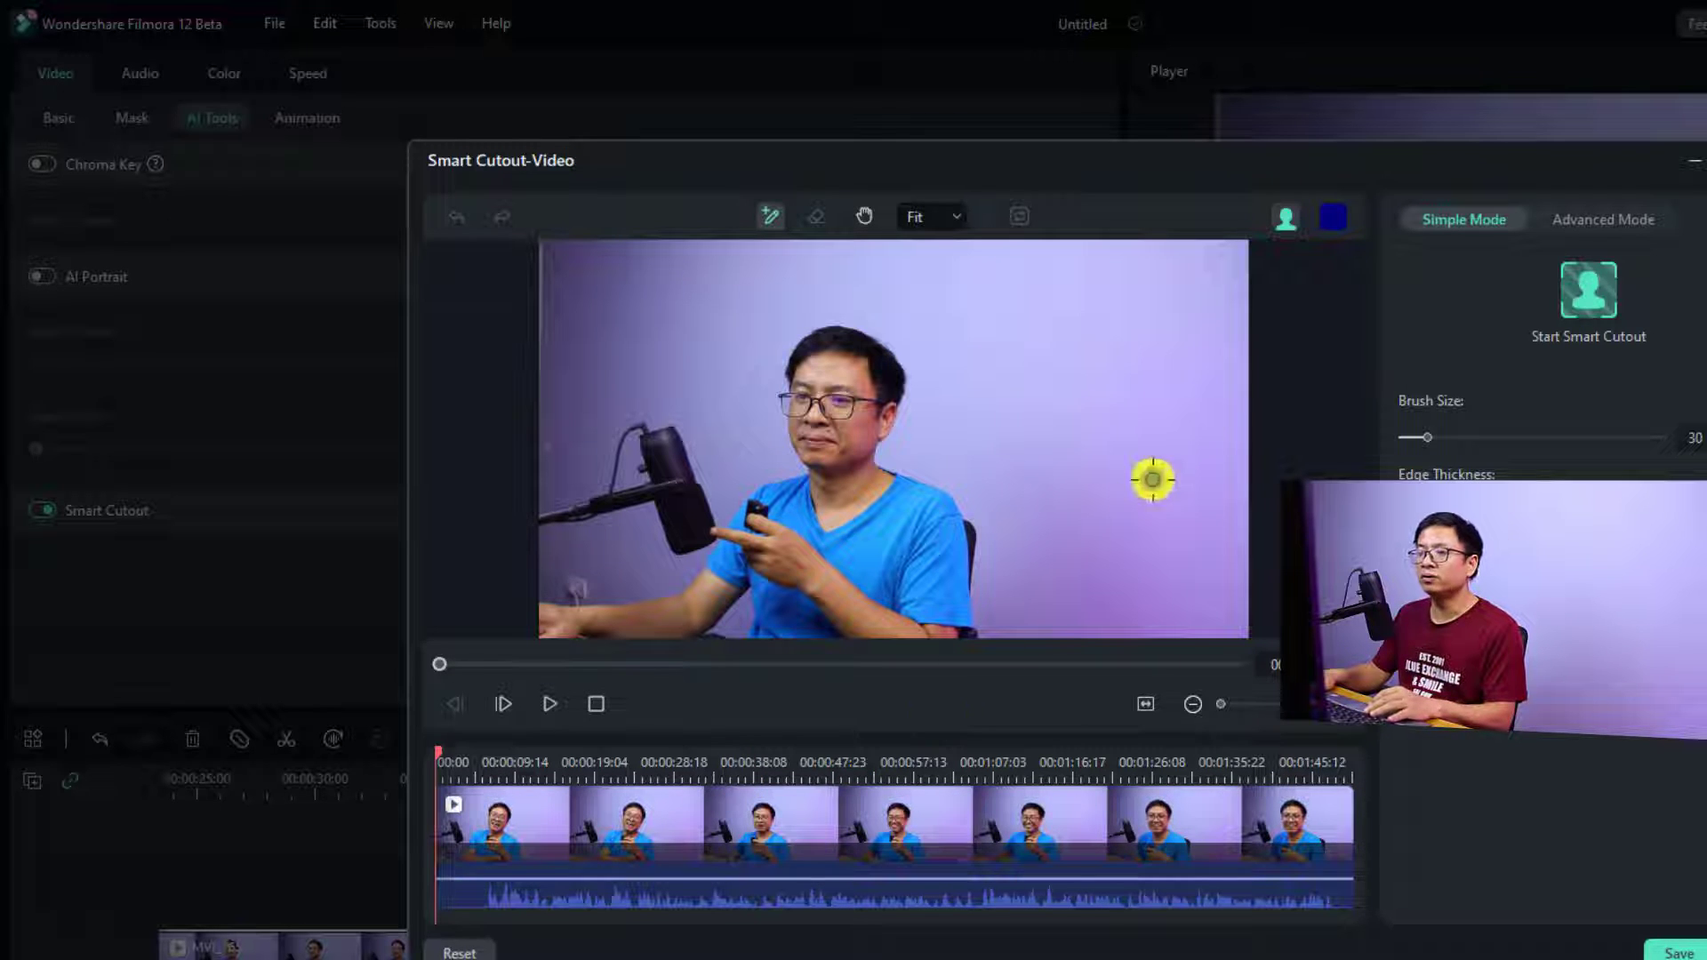
- With the Smart Brush at size 40, paint over the man's head and body
left_click(767, 216)
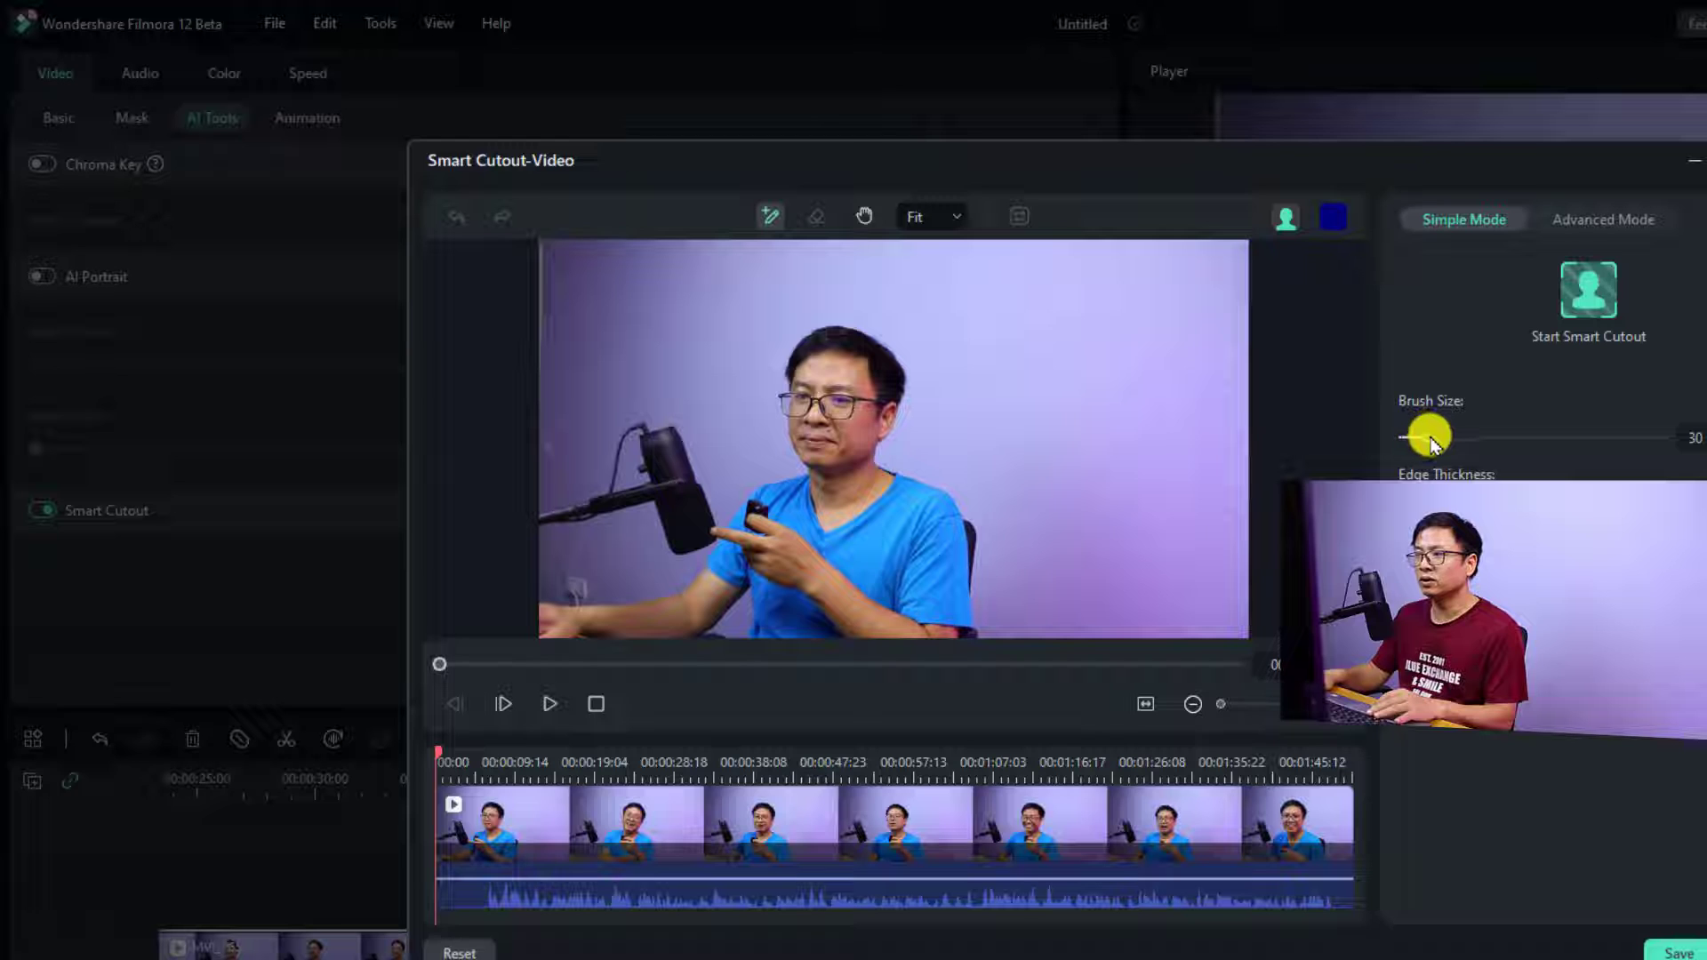
left_click_drag(1431, 440, 1437, 438)
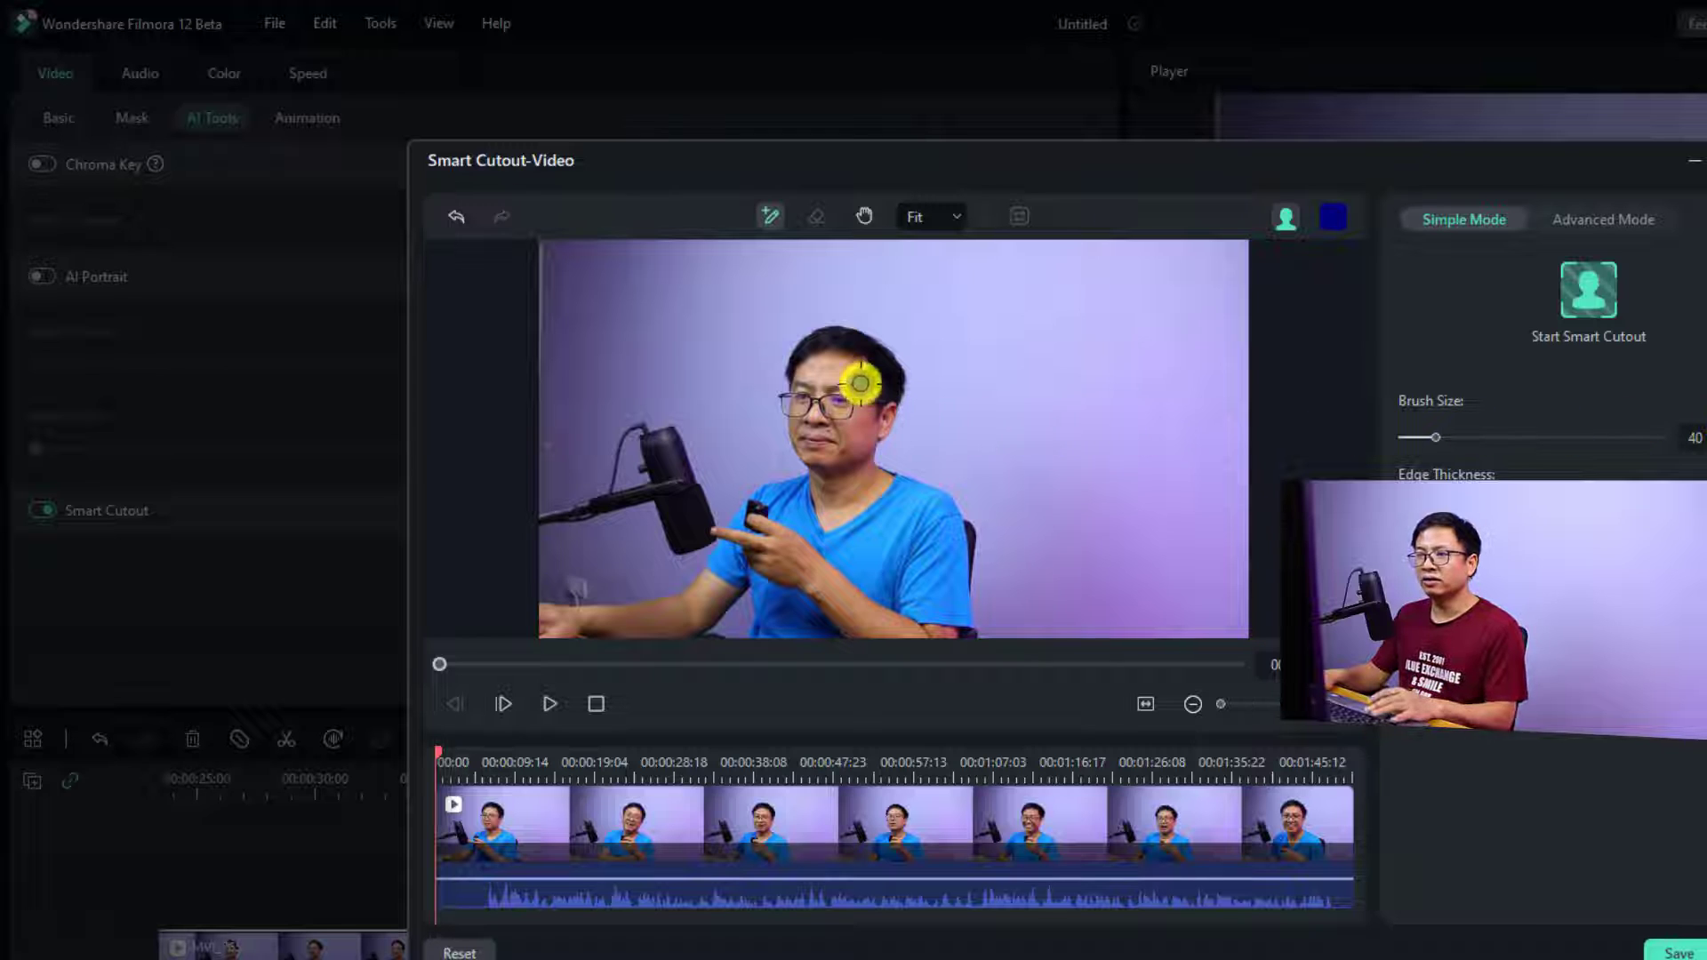
mouse_move(851, 363)
left_mouse_down()
mouse_move(853, 579)
mouse_move(913, 516)
mouse_move(716, 522)
mouse_move(735, 515)
mouse_move(711, 536)
mouse_move(675, 445)
mouse_move(659, 446)
mouse_move(690, 530)
mouse_move(611, 500)
mouse_move(548, 519)
mouse_move(637, 427)
mouse_move(645, 469)
left_mouse_up()
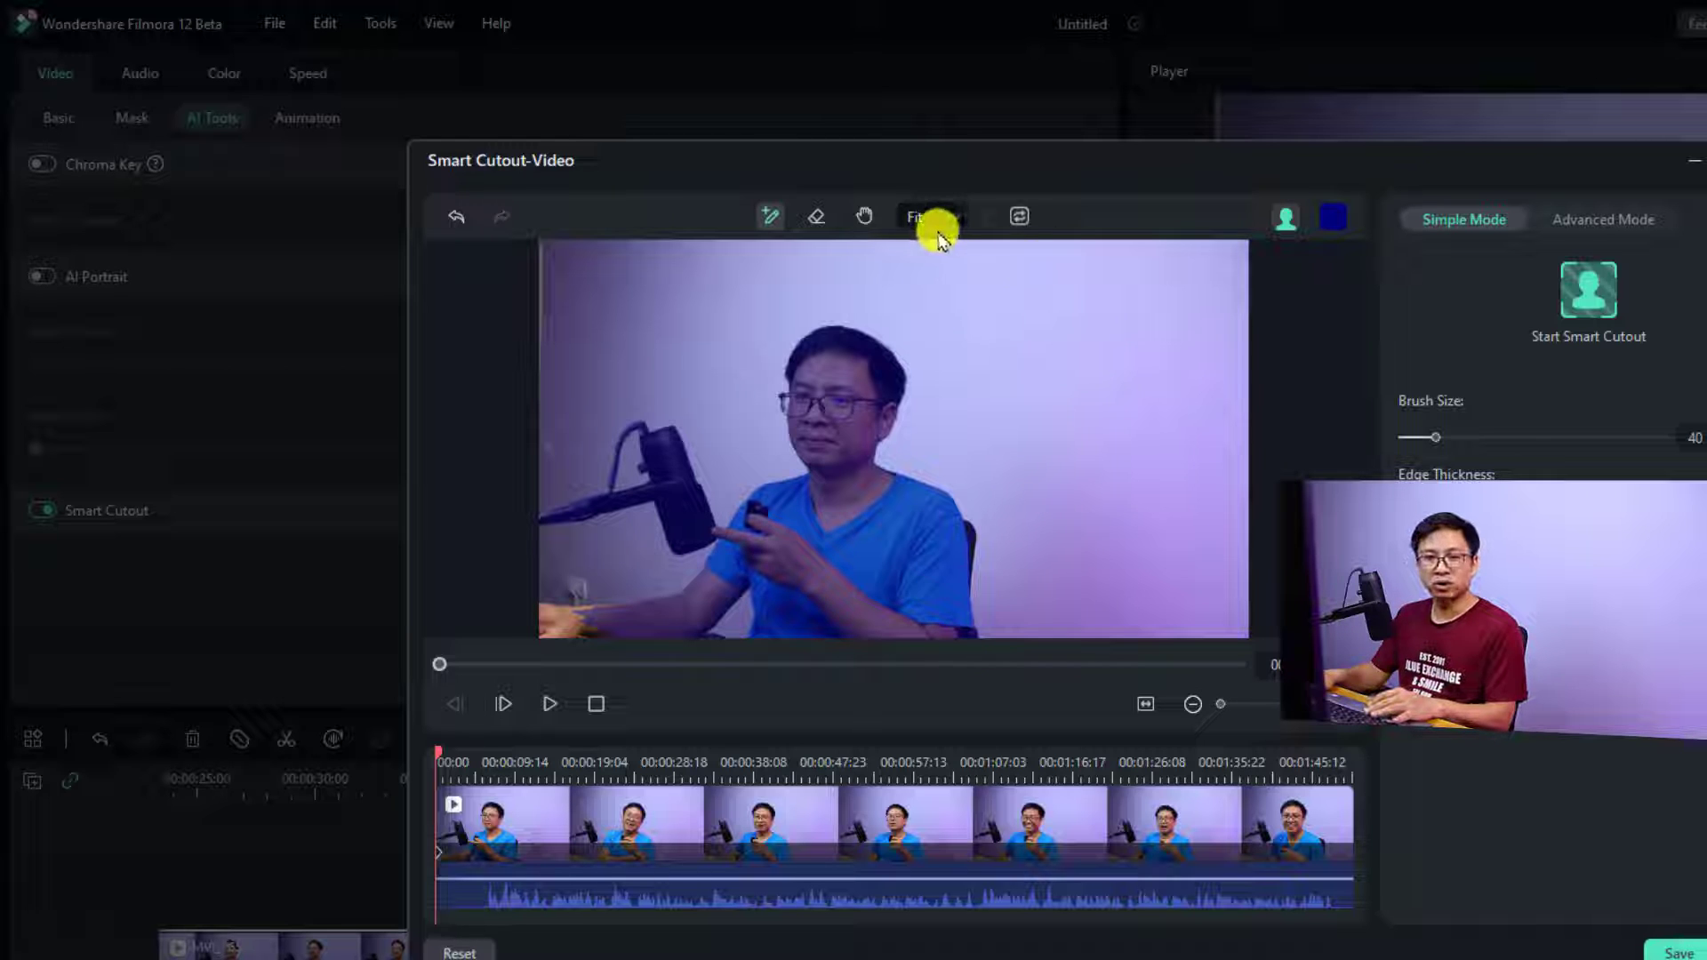
- Pick the Eraser and magnify the cutout preview to 400%
left_click(813, 218)
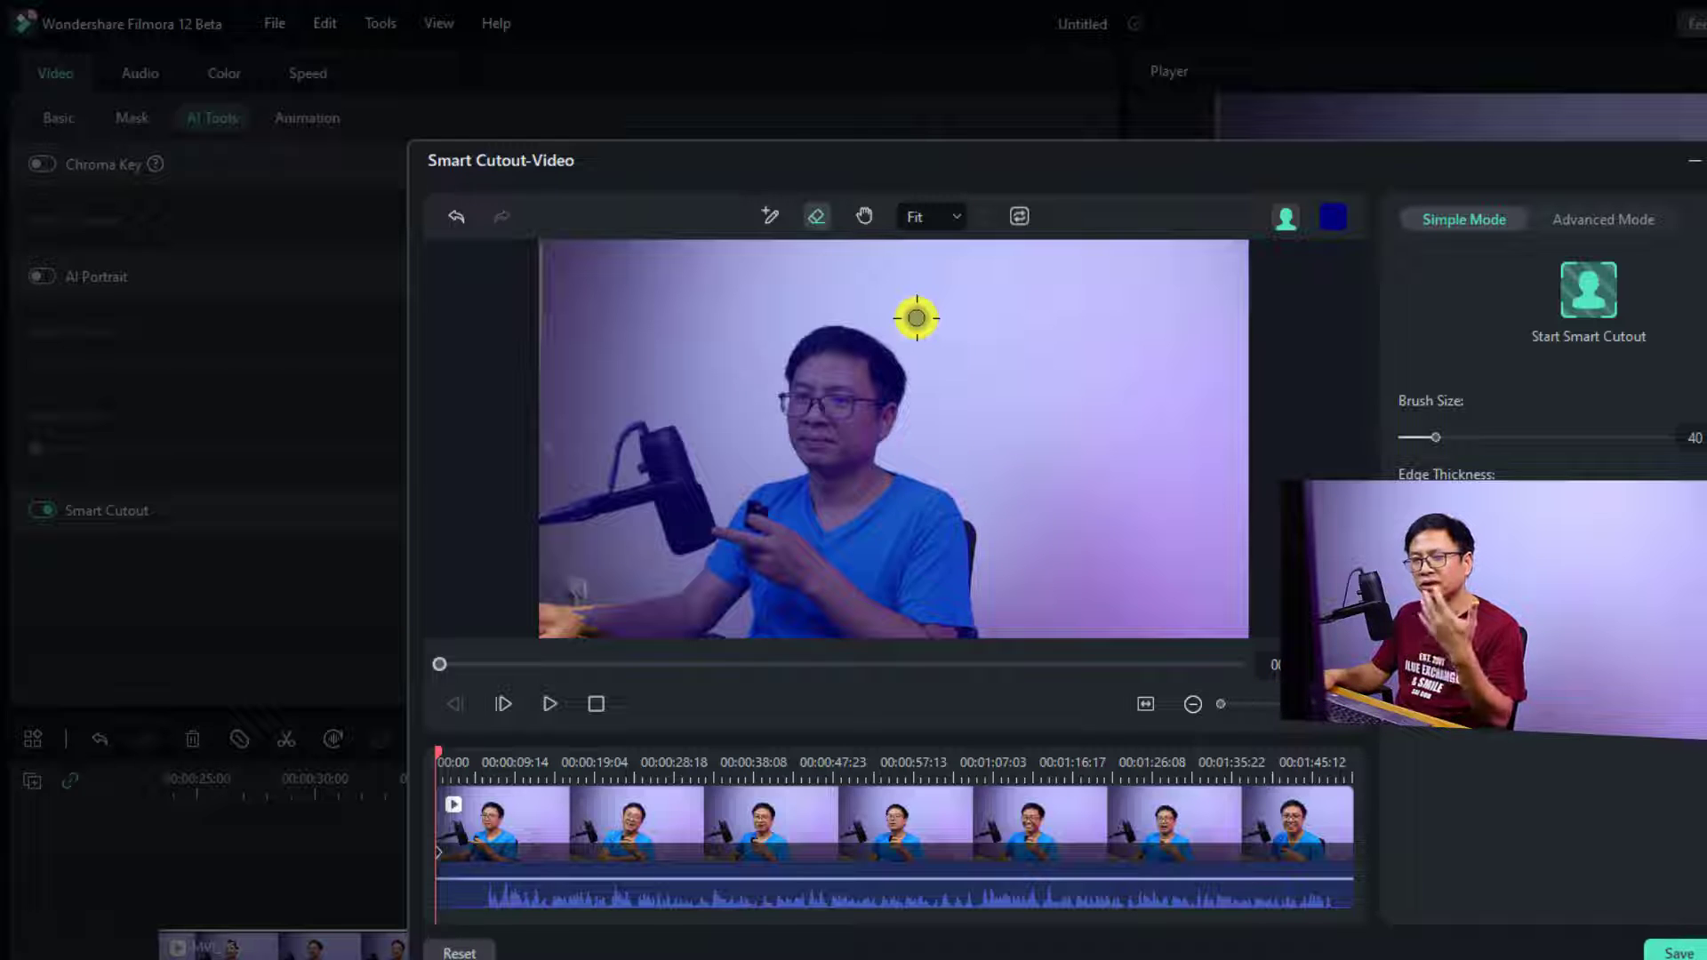
left_click(957, 217)
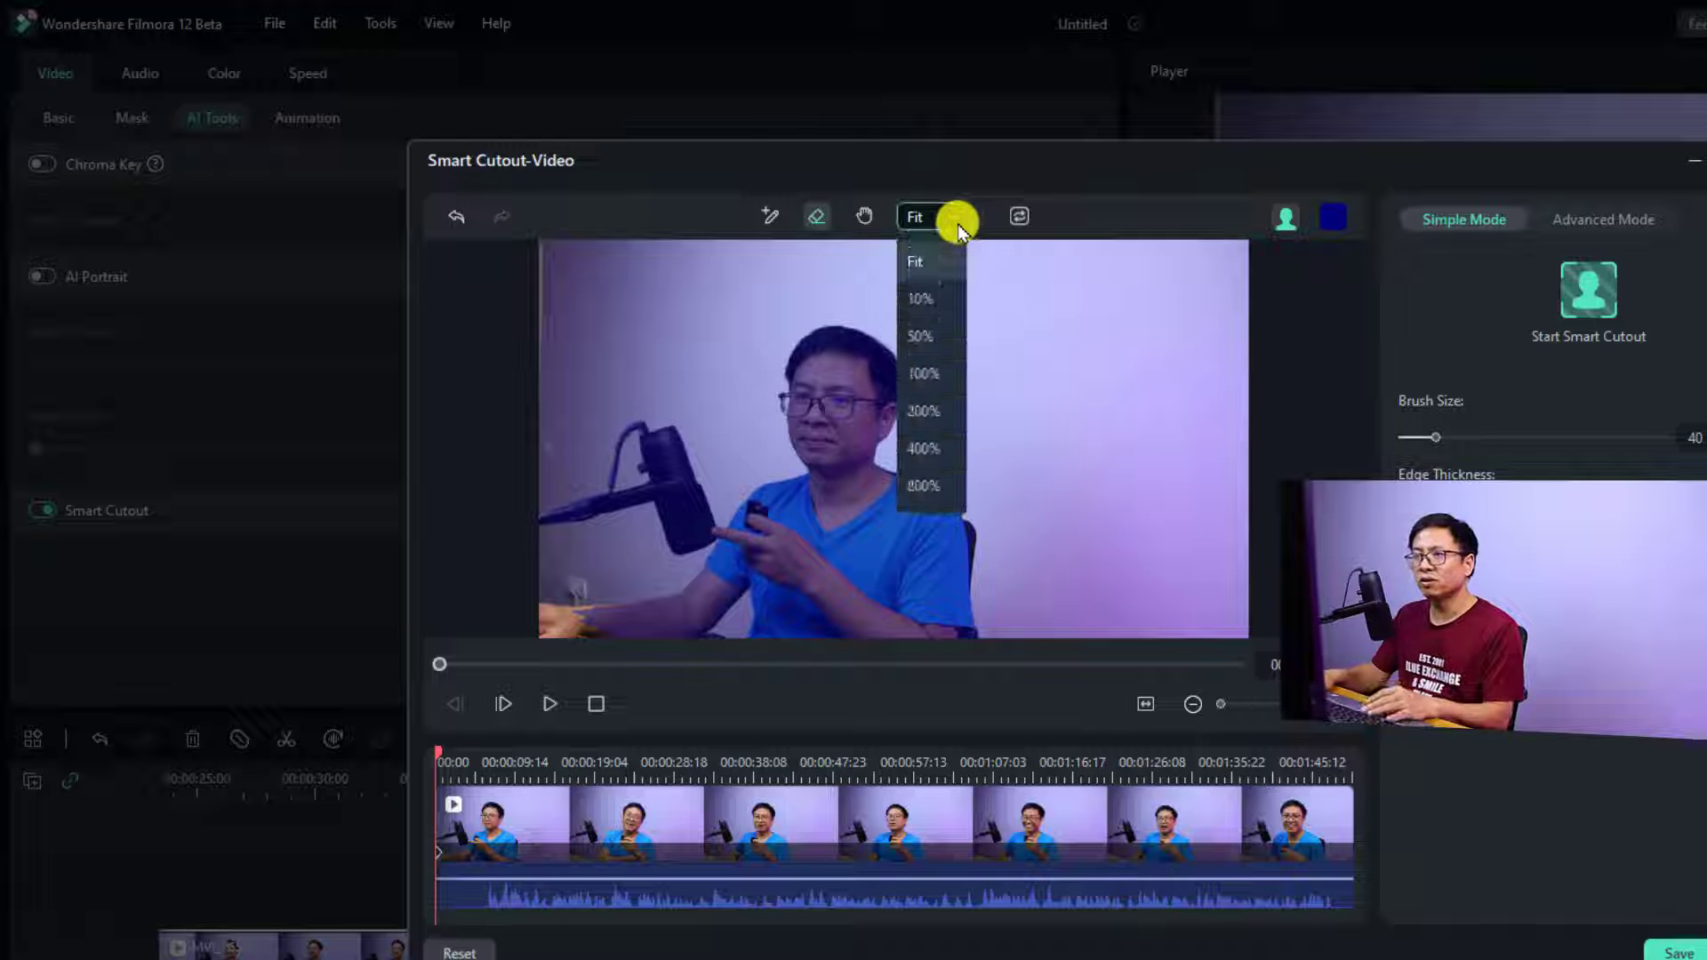
left_click(925, 447)
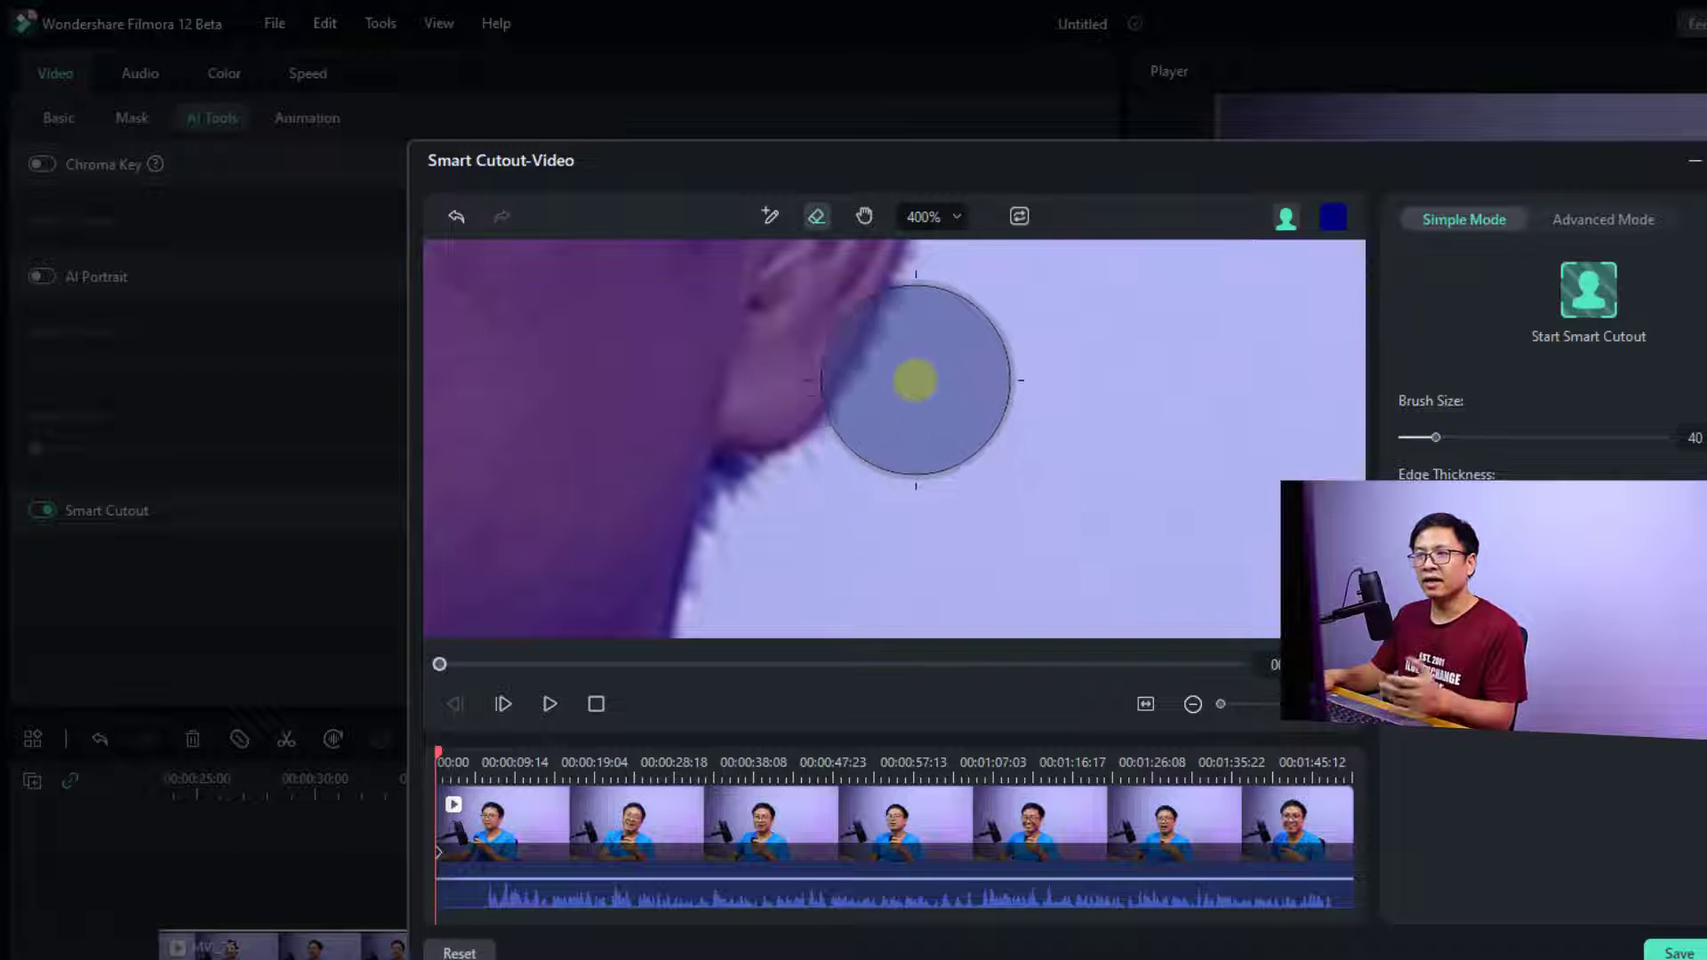
- Pan to the man's ear, glasses and hairline, then turn on the transparency grid preview
left_click(866, 216)
left_click_drag(735, 362, 860, 513)
left_click_drag(983, 396, 880, 530)
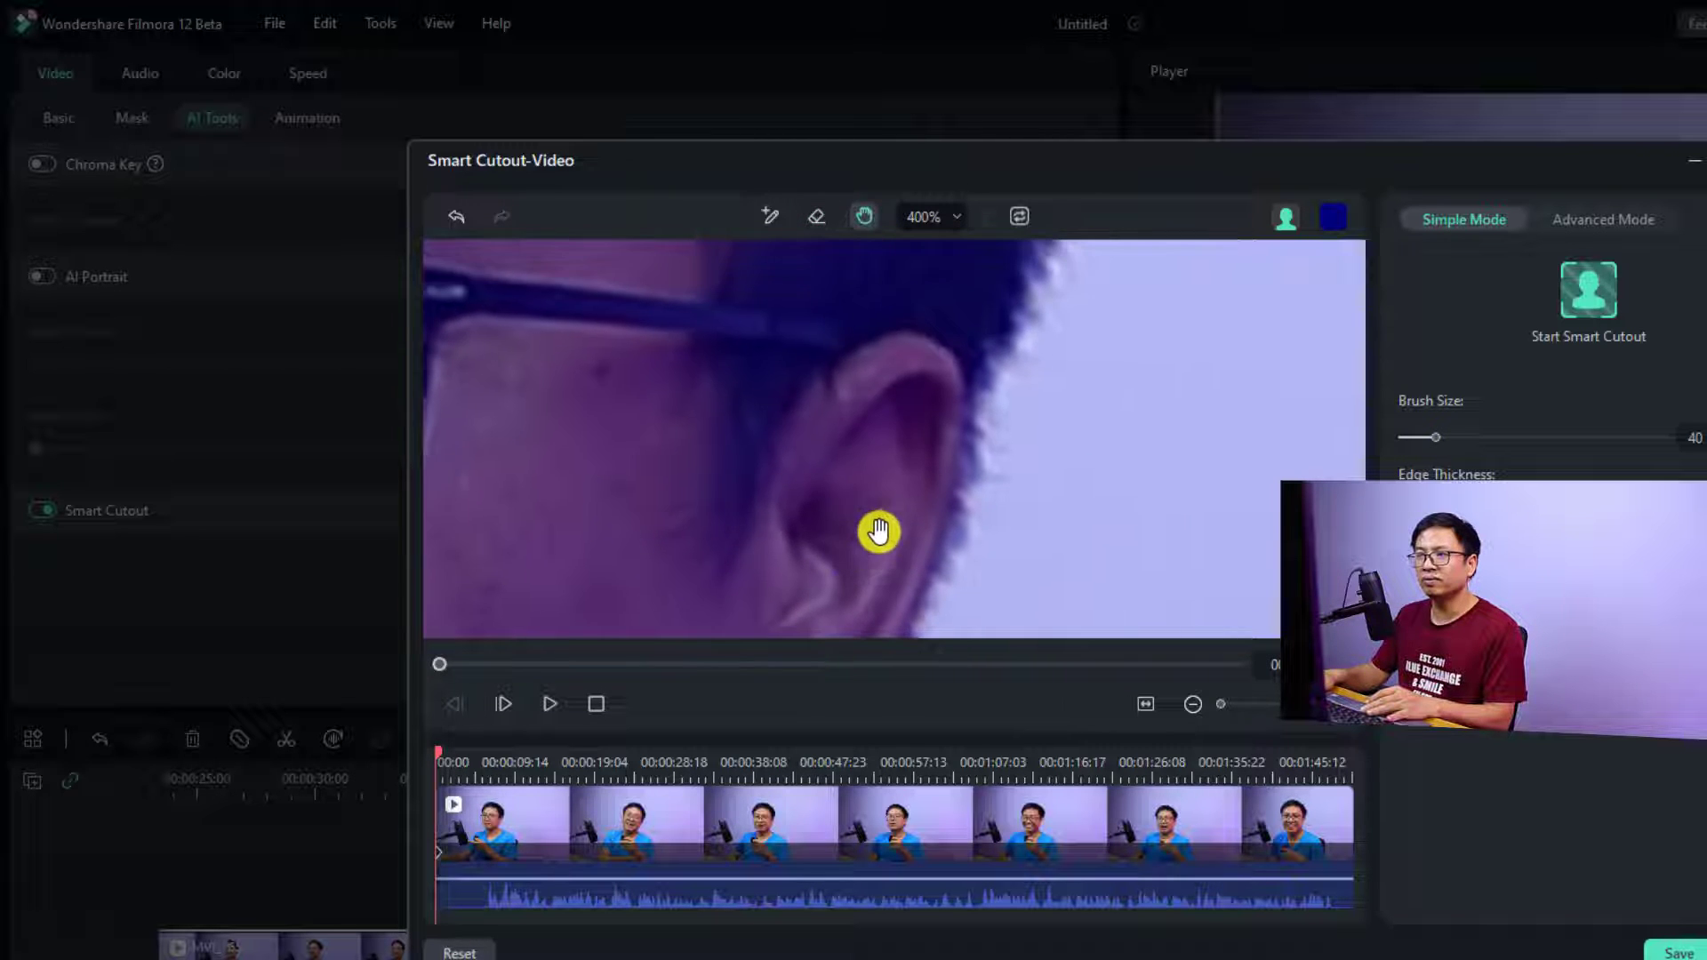
left_click_drag(845, 408, 966, 477)
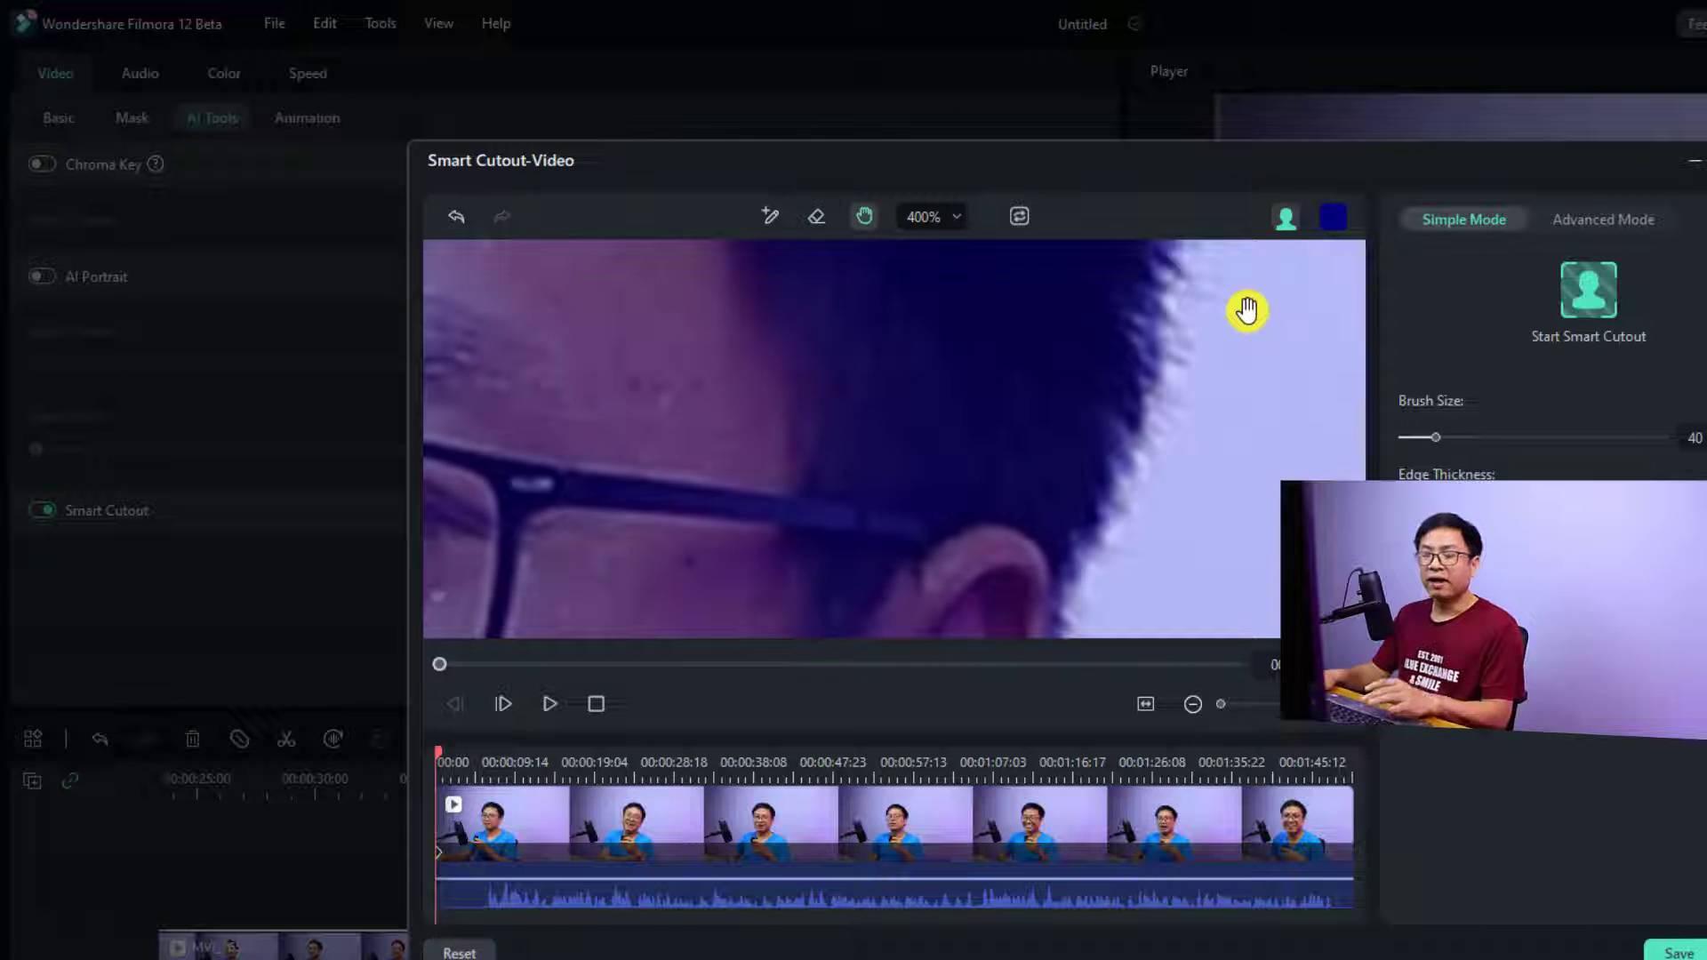
left_click(1286, 218)
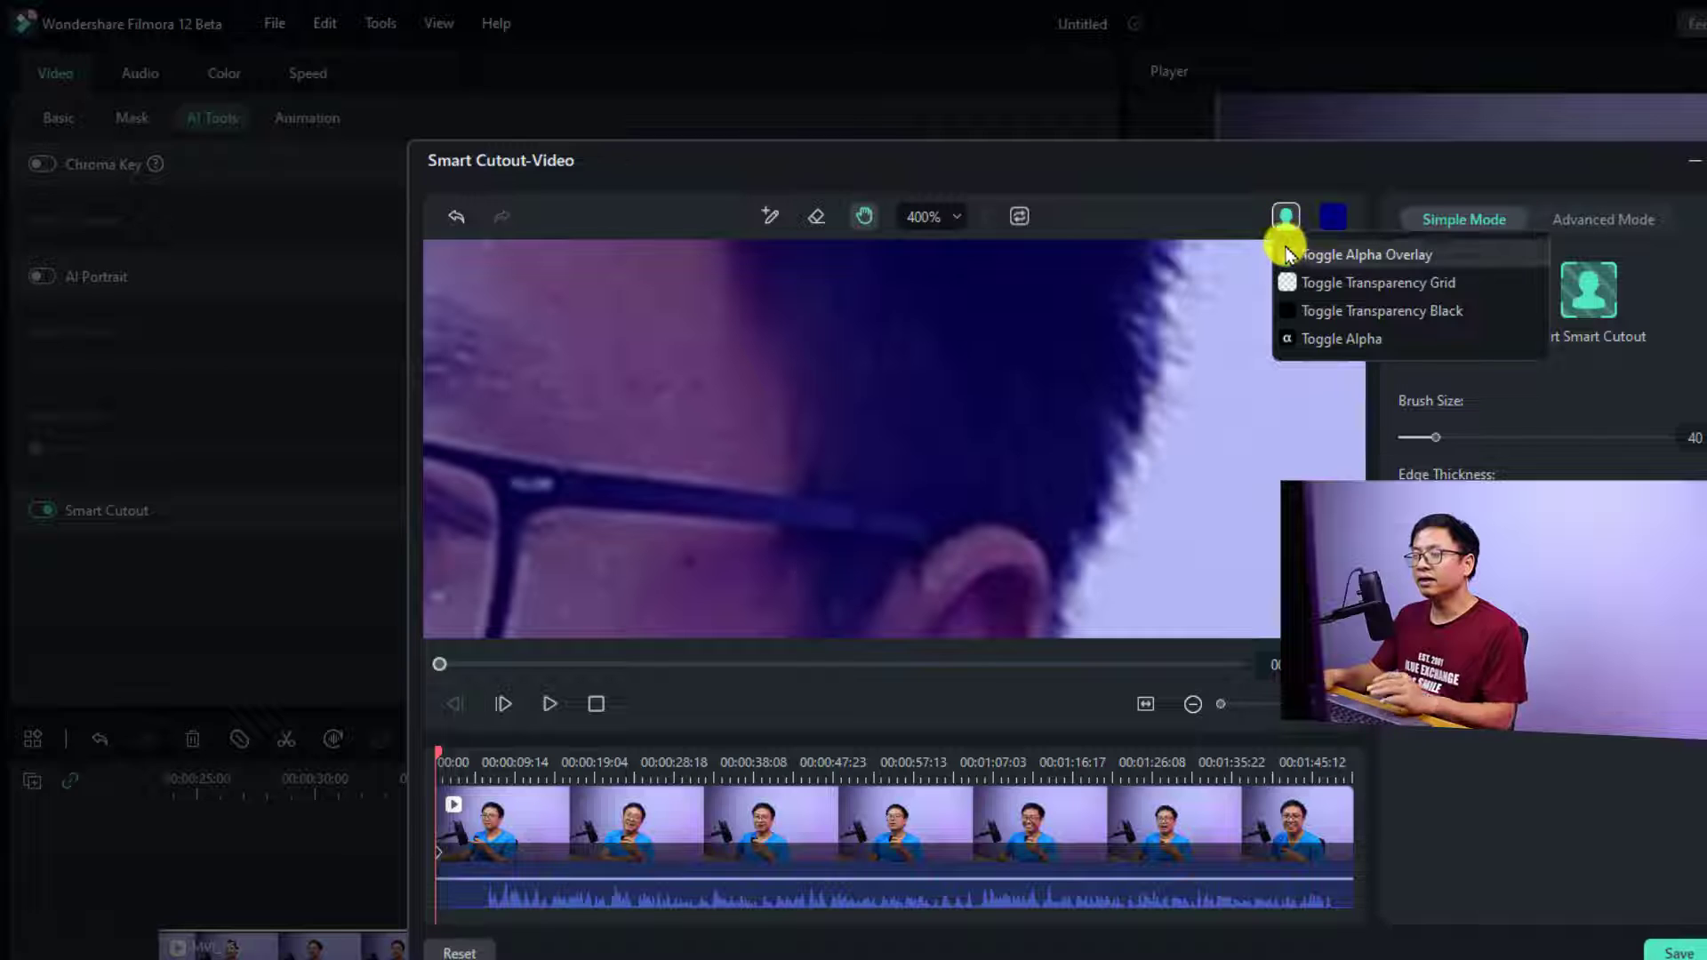
left_click(1325, 283)
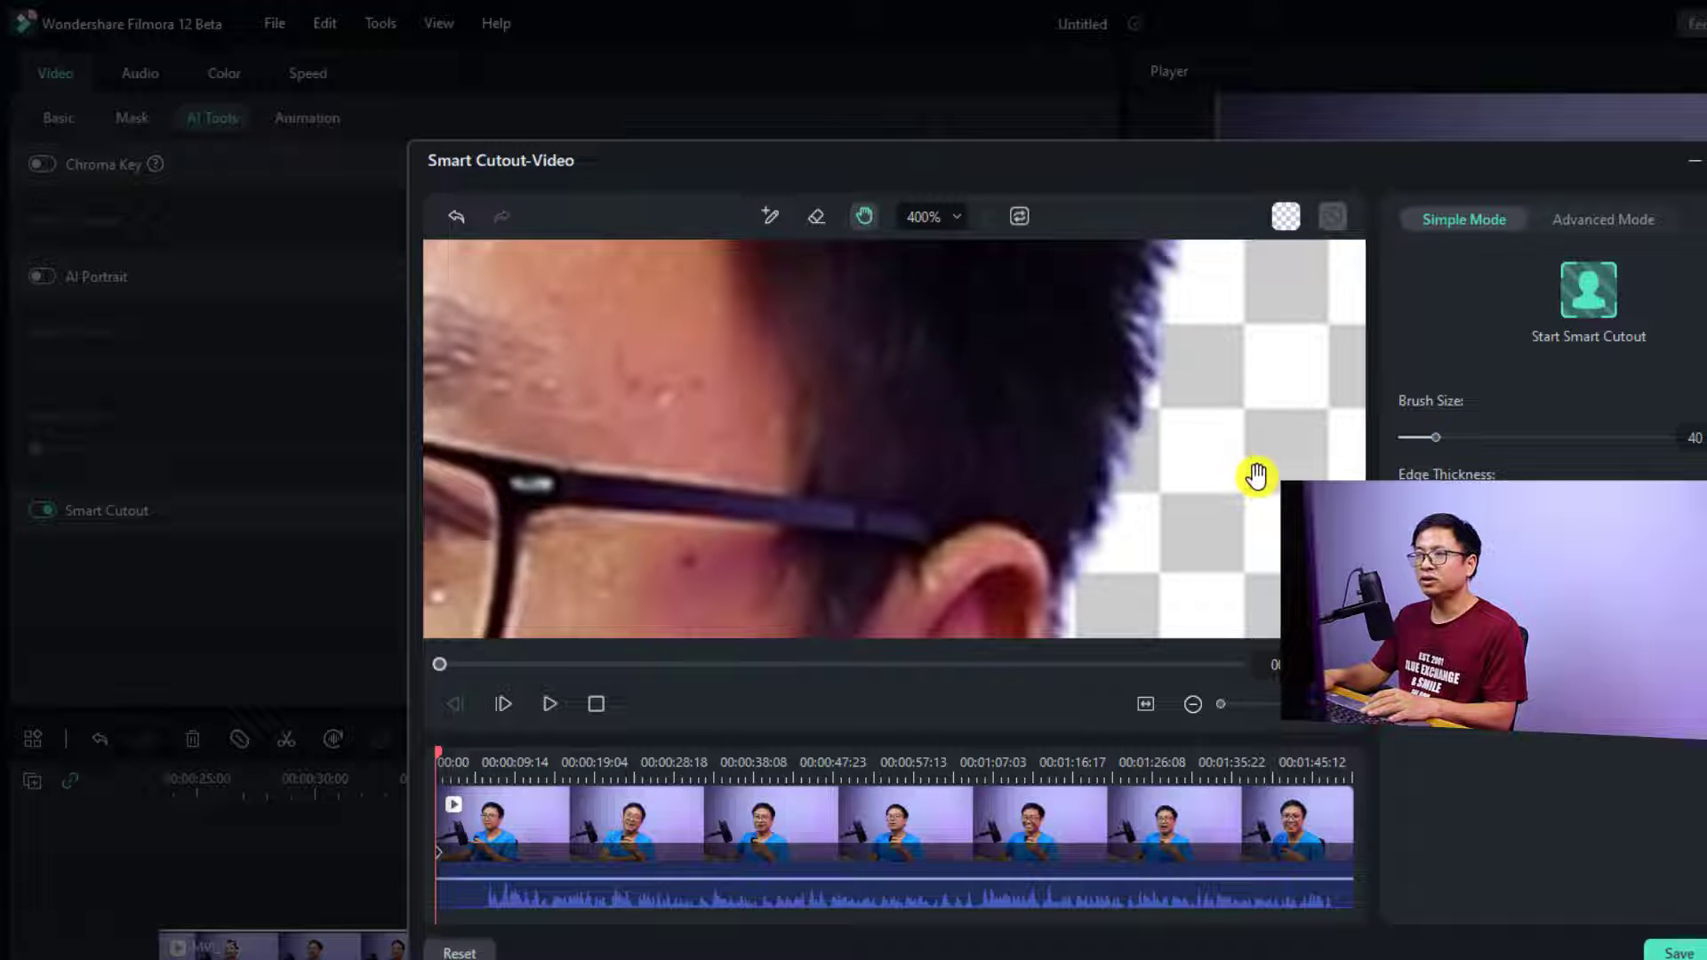
- Fit the whole frame in the preview and Smart Brush the bottom-left hand into the subject
left_click(947, 218)
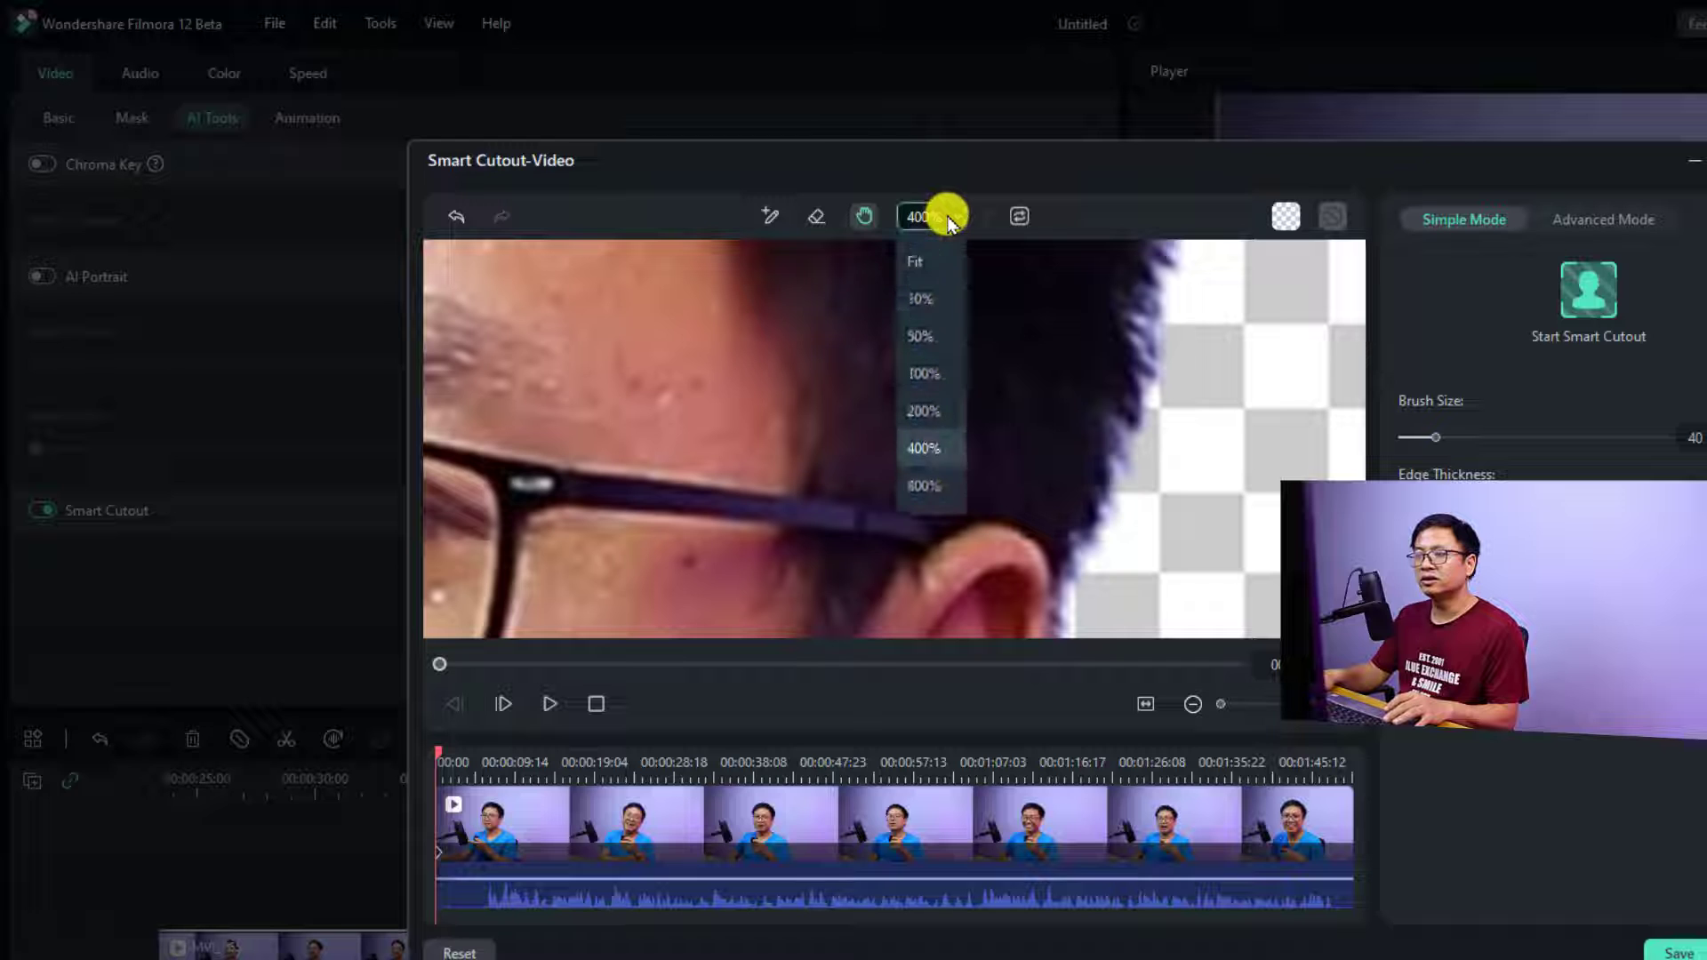
left_click(919, 261)
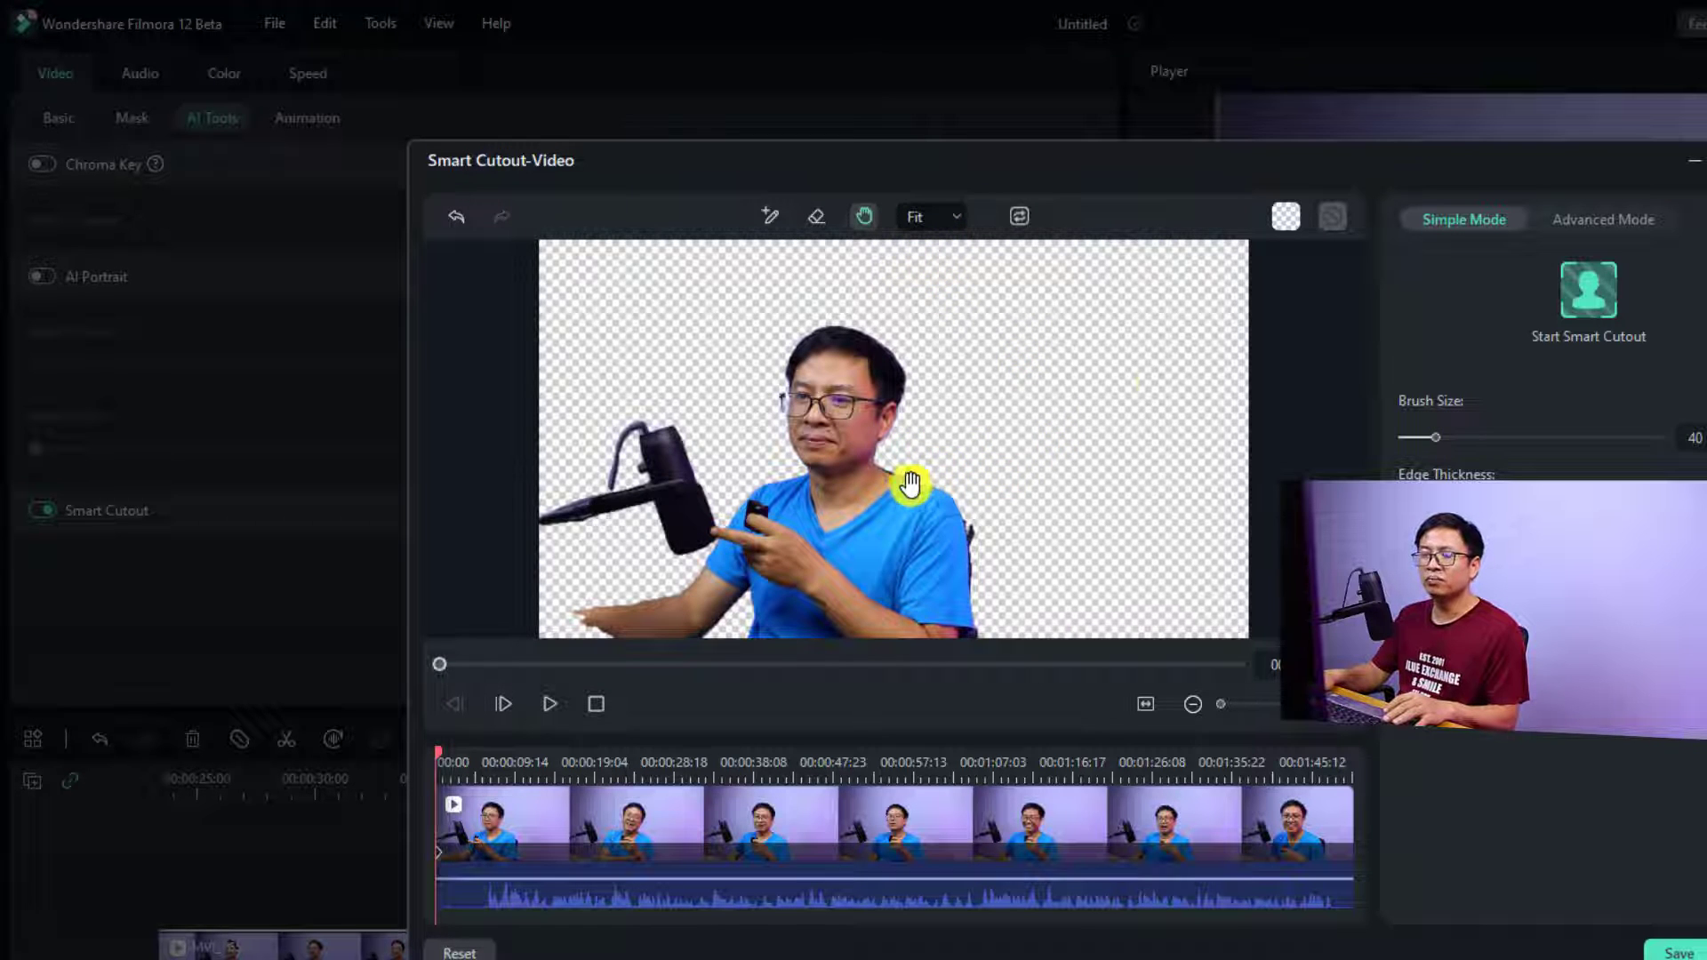
key("e")
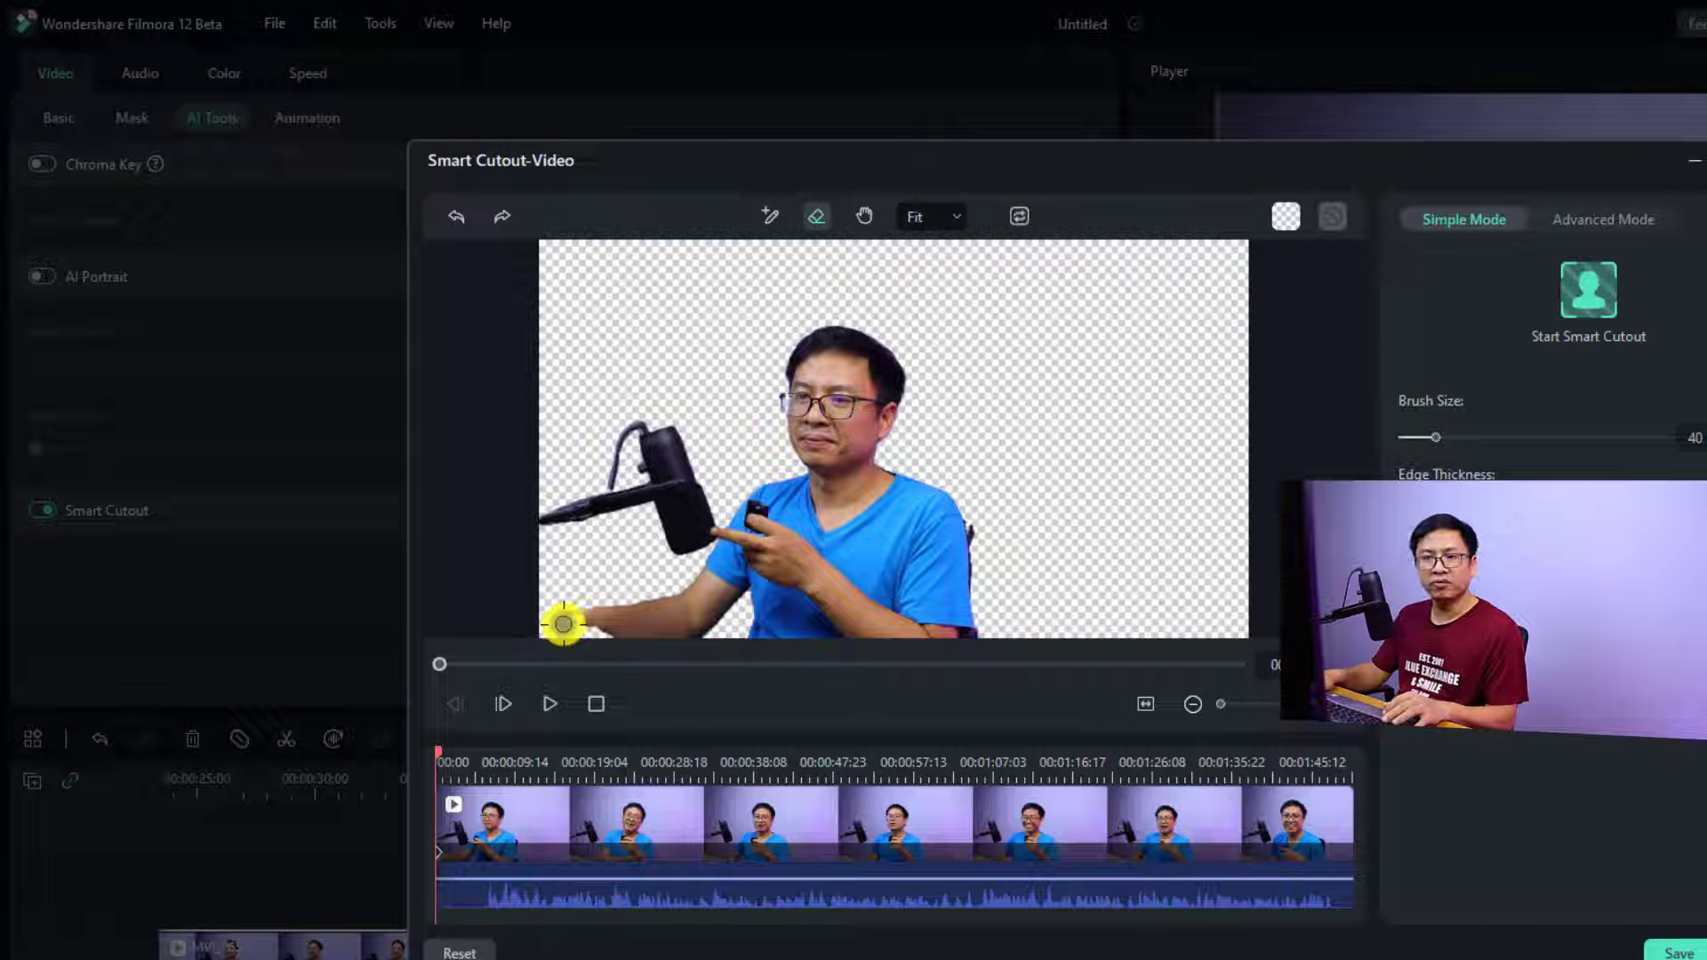
left_click(766, 218)
mouse_move(610, 610)
left_mouse_down()
mouse_move(543, 629)
mouse_move(583, 632)
left_mouse_up()
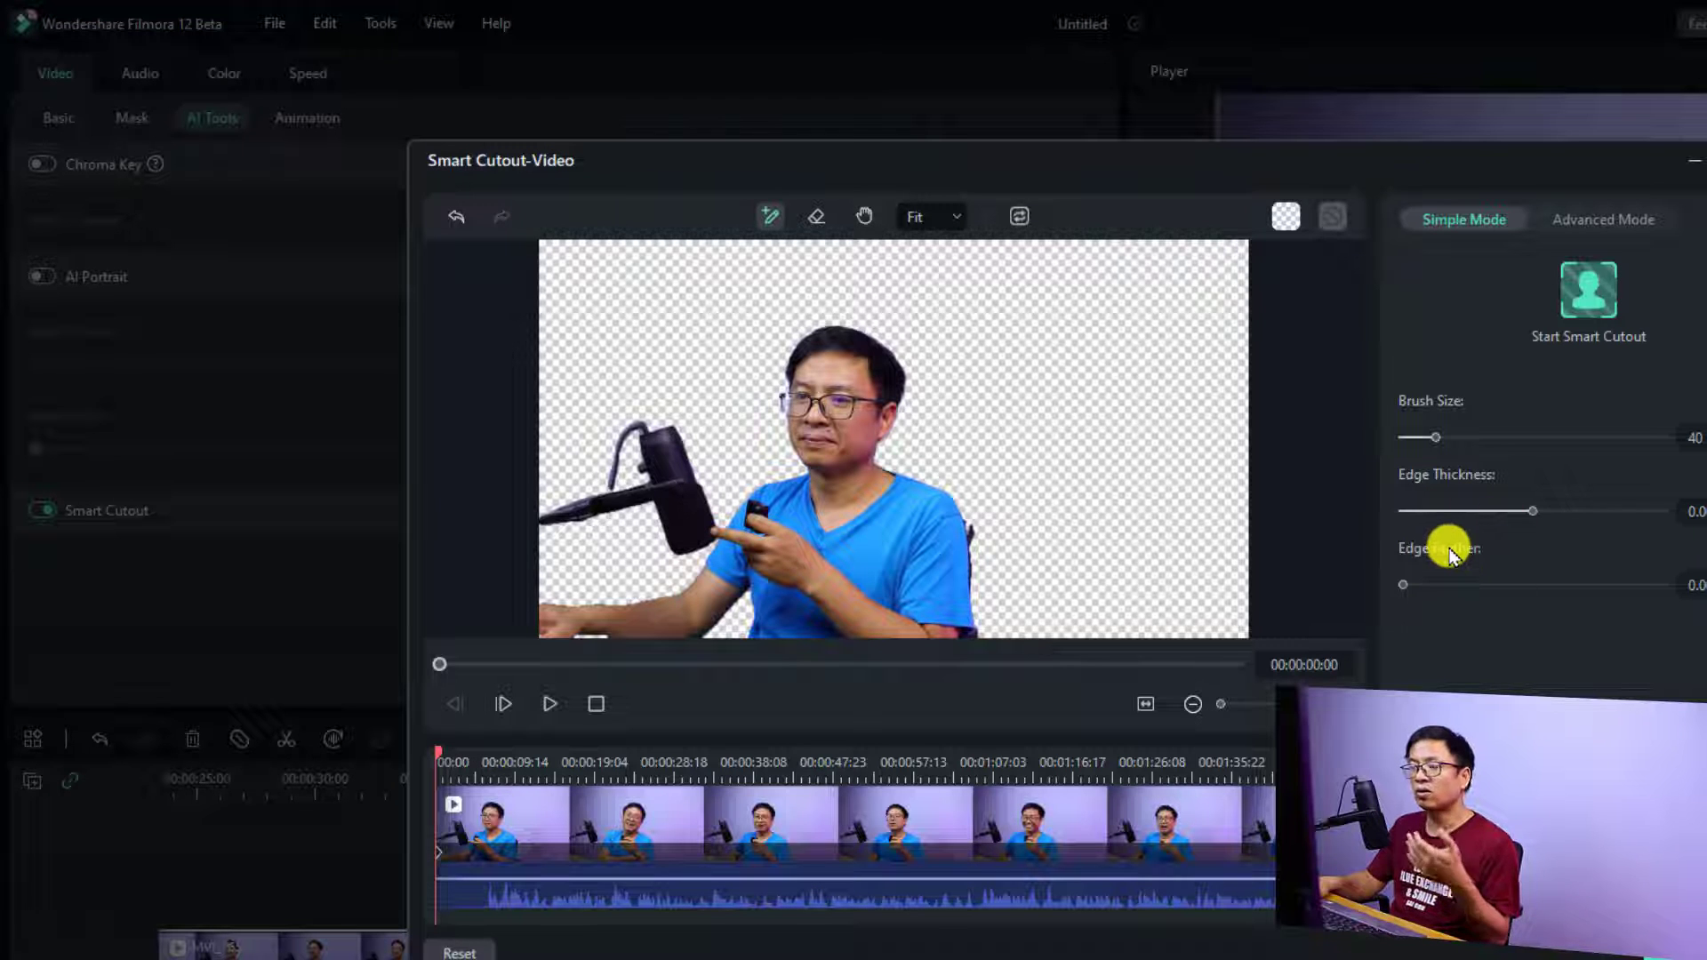
- Run Smart Cutout tracking across the whole clip and play back the result
left_click(1587, 298)
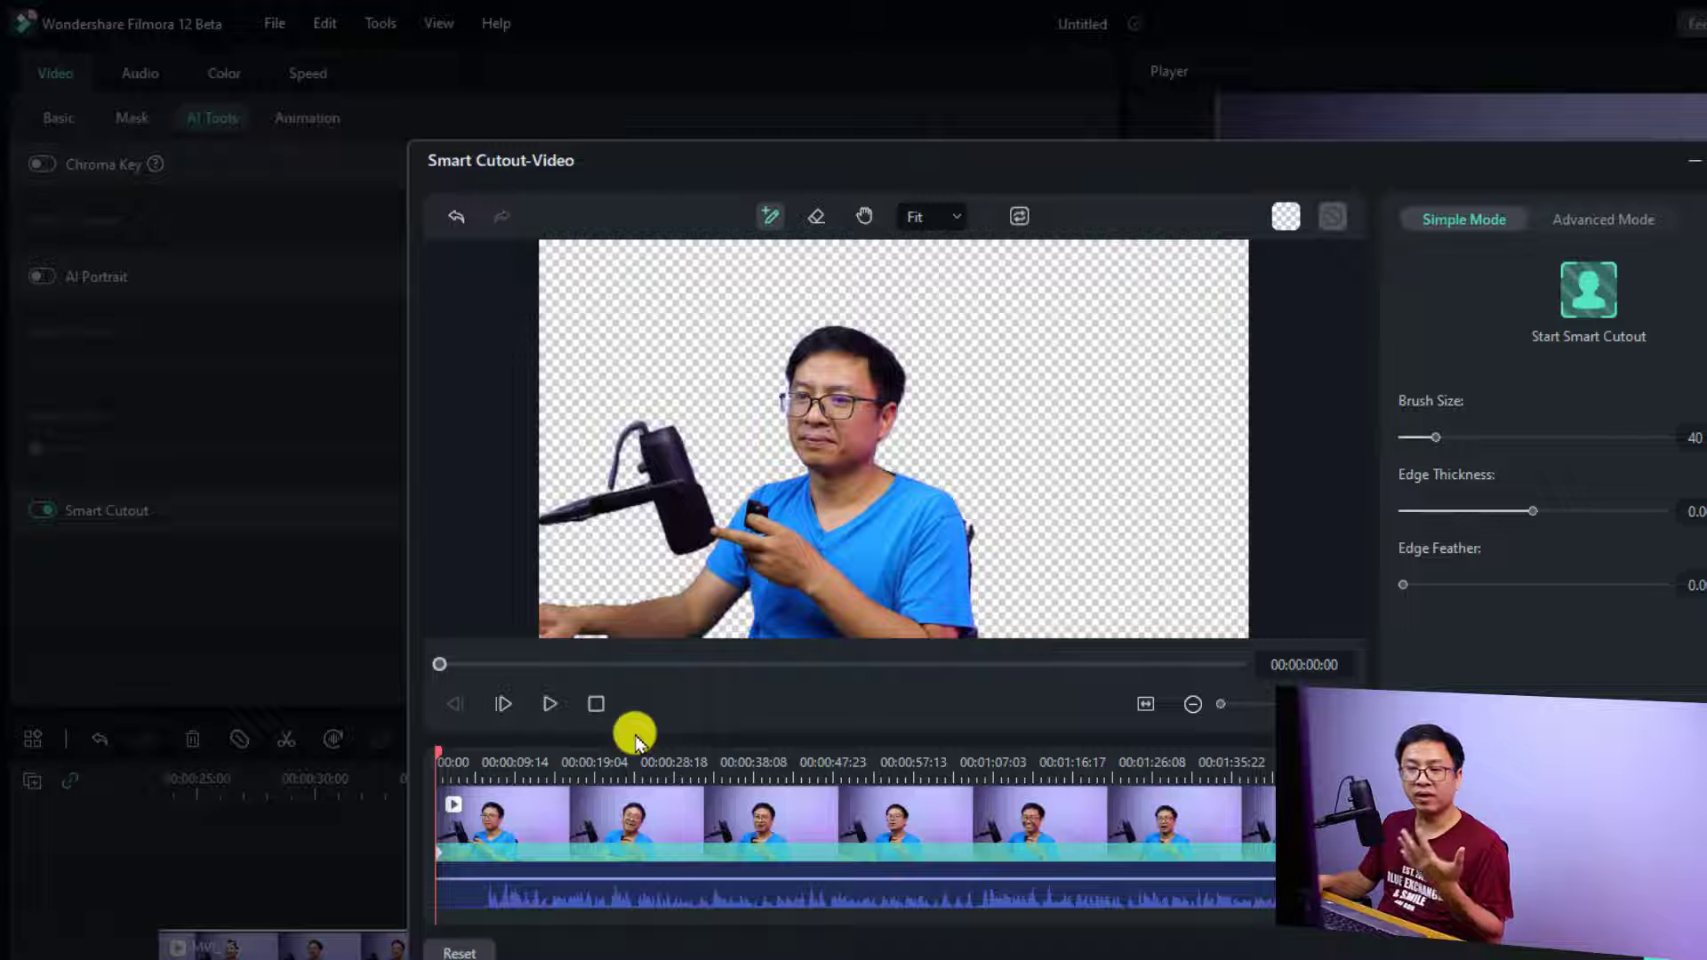
left_click(544, 705)
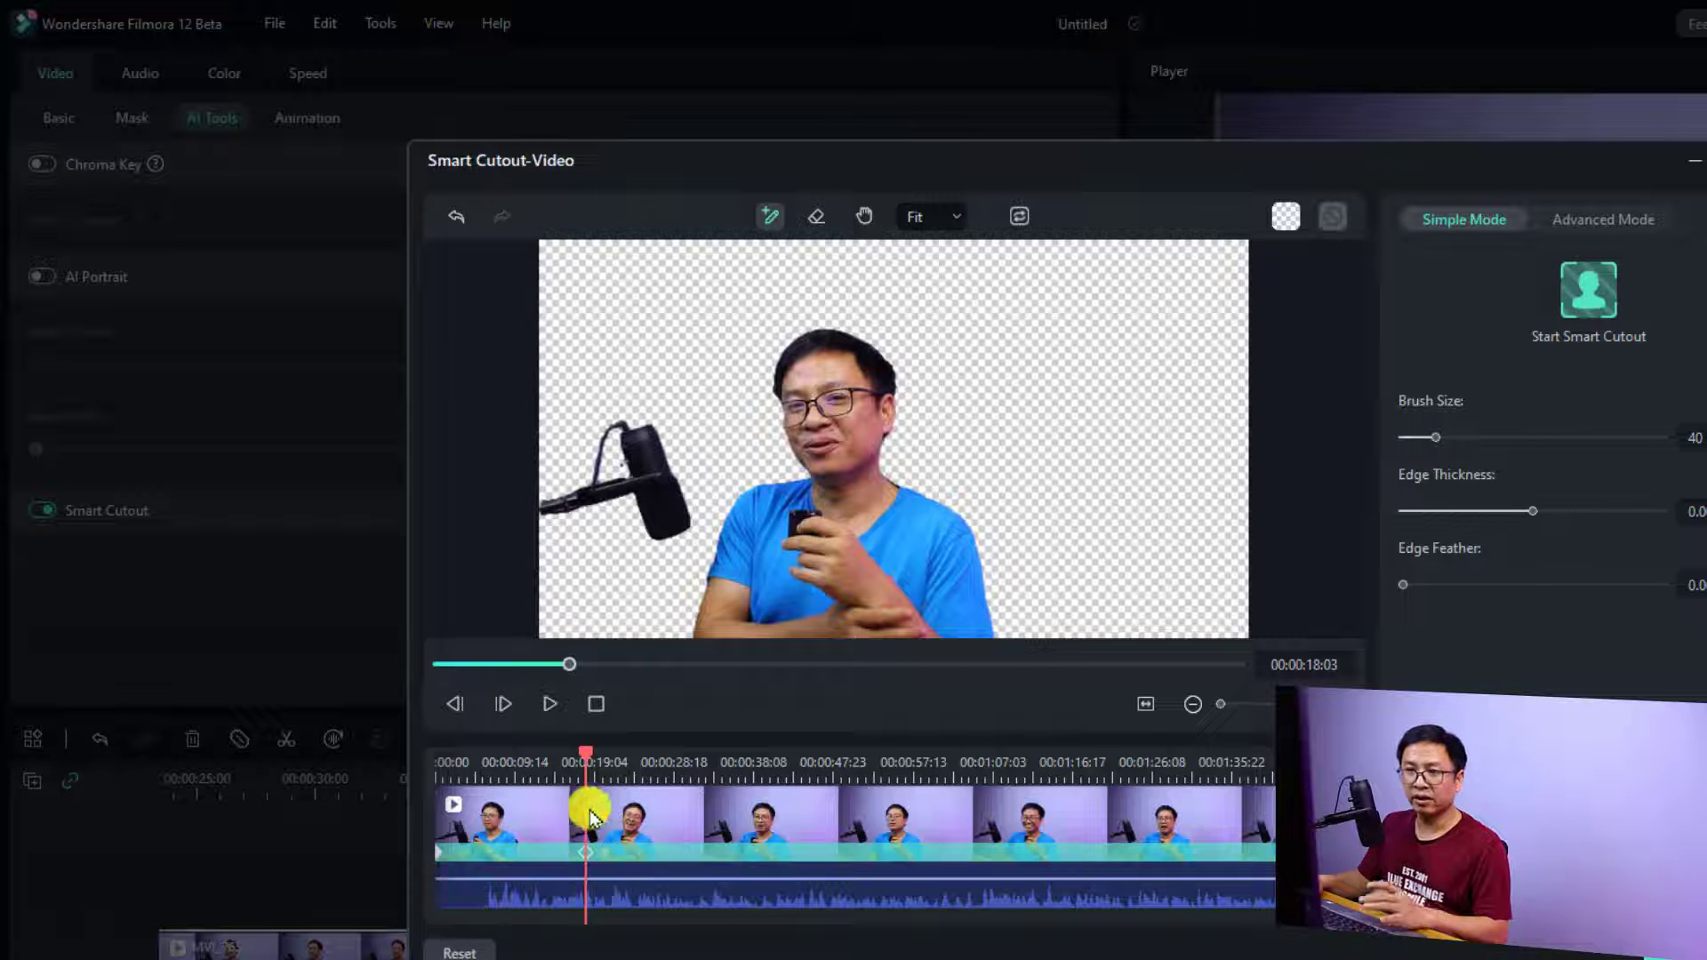
- Step frame by frame to 00:00:18:10, painting the arm back into the cutout on each frame
left_click(507, 707)
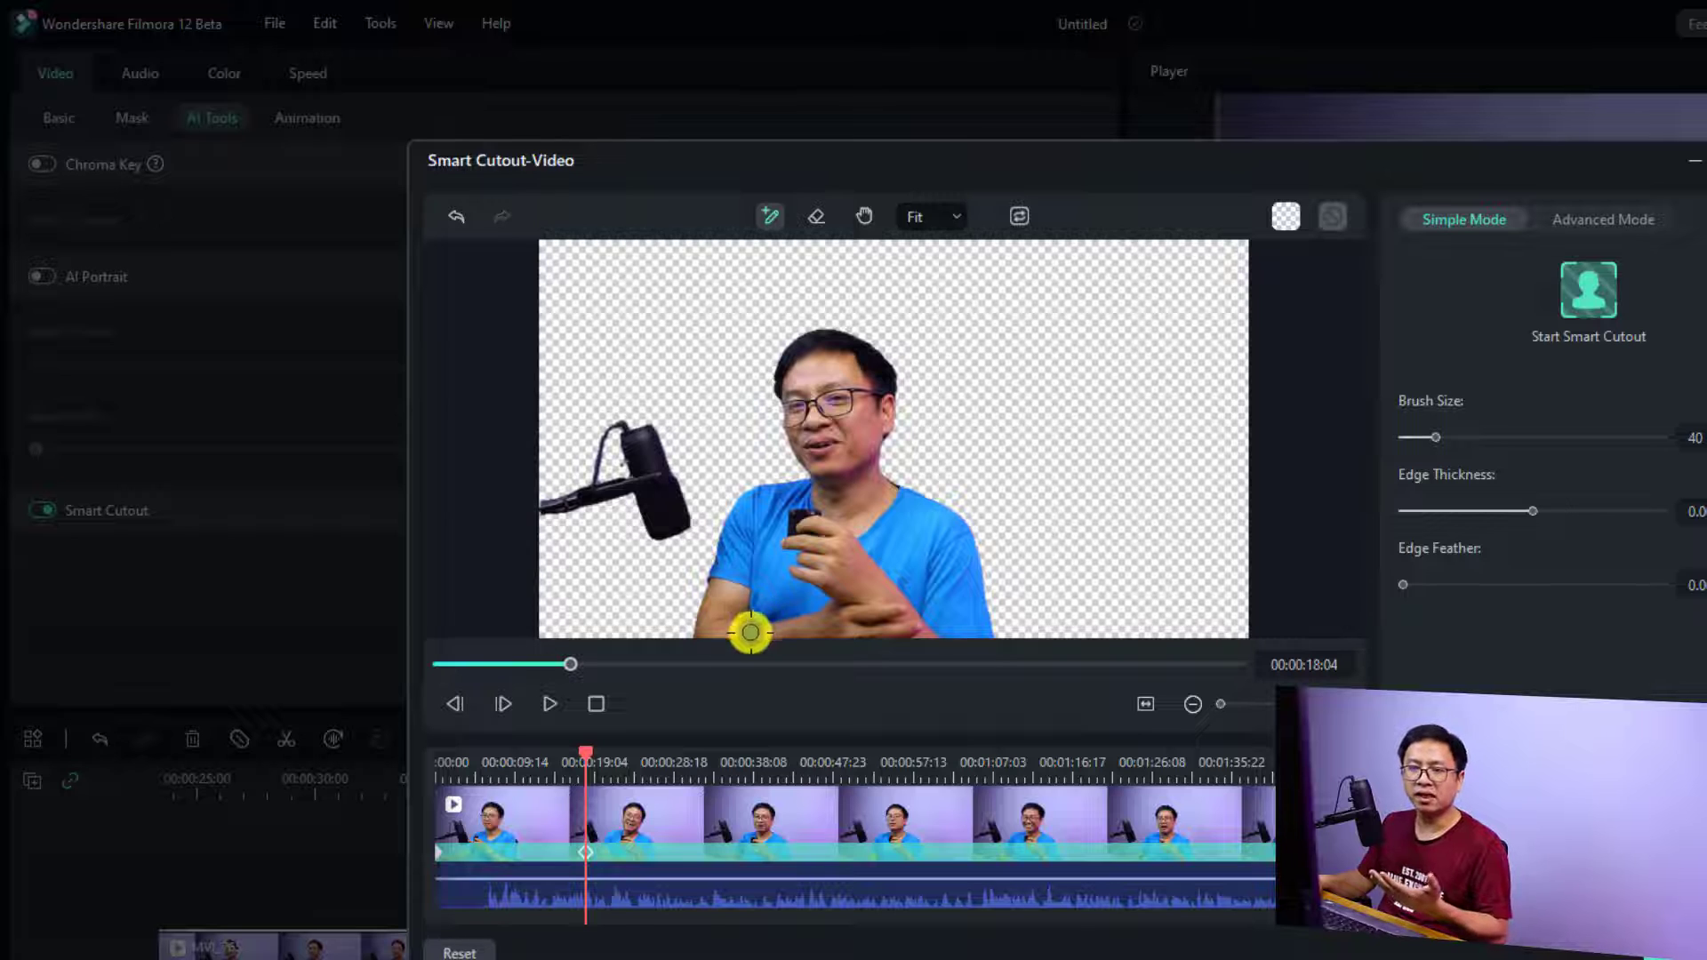
left_click(503, 704)
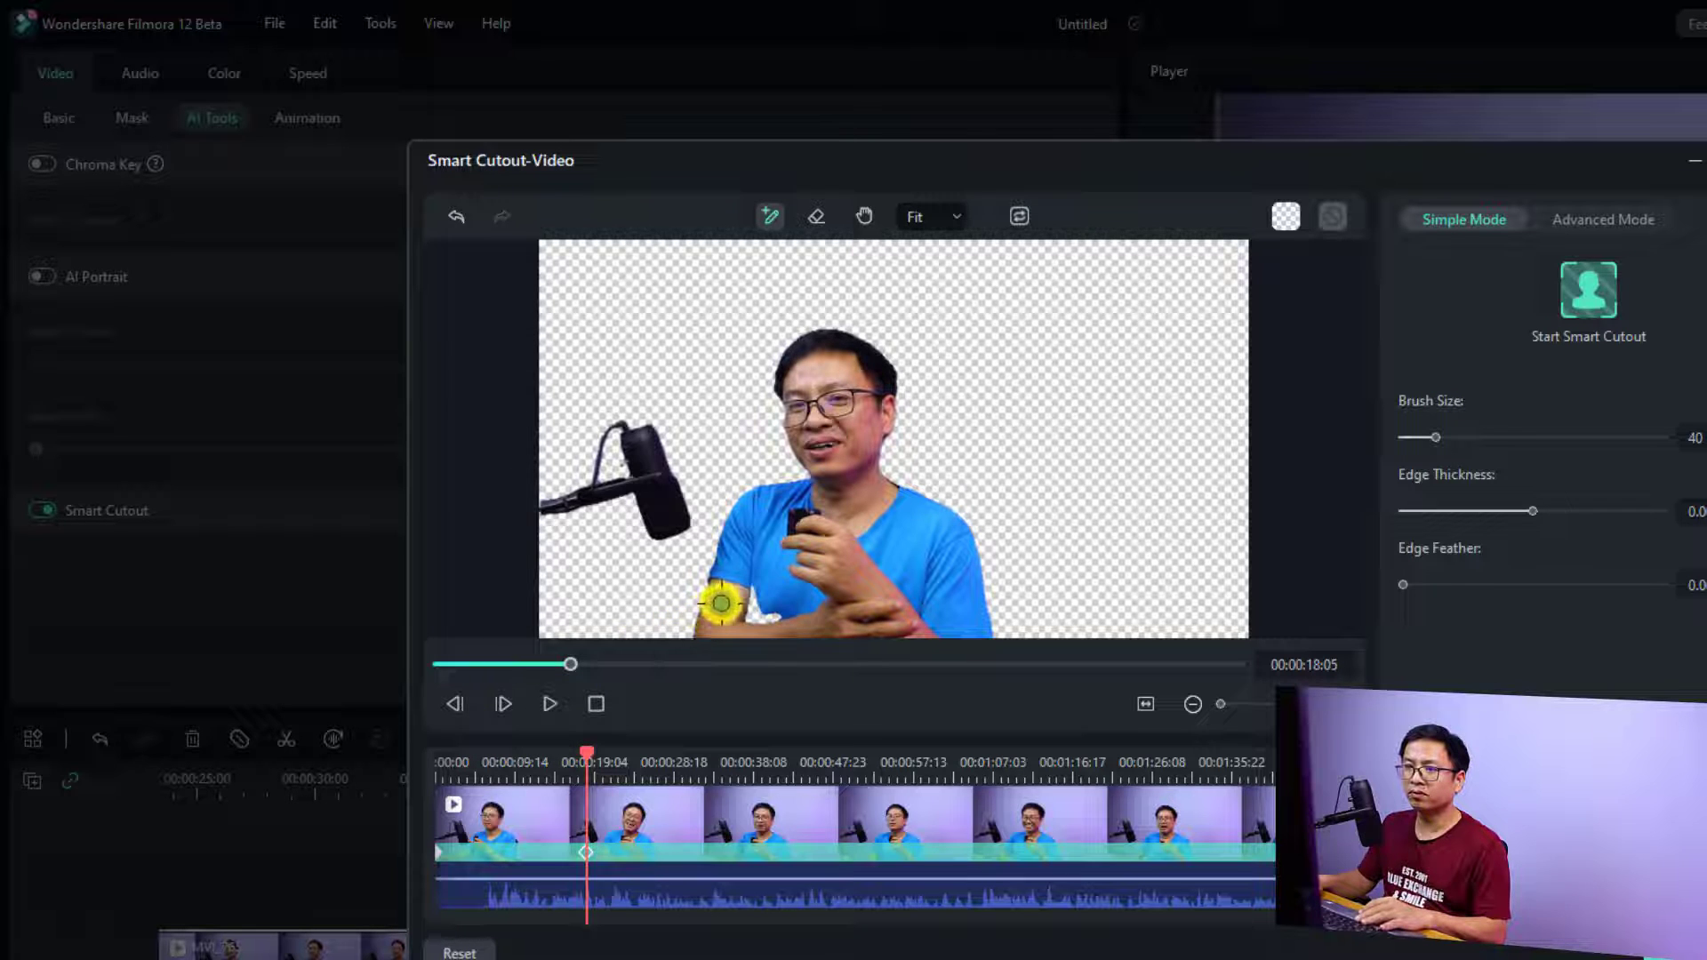
mouse_move(752, 594)
left_mouse_down()
mouse_move(750, 613)
mouse_move(766, 605)
left_mouse_up()
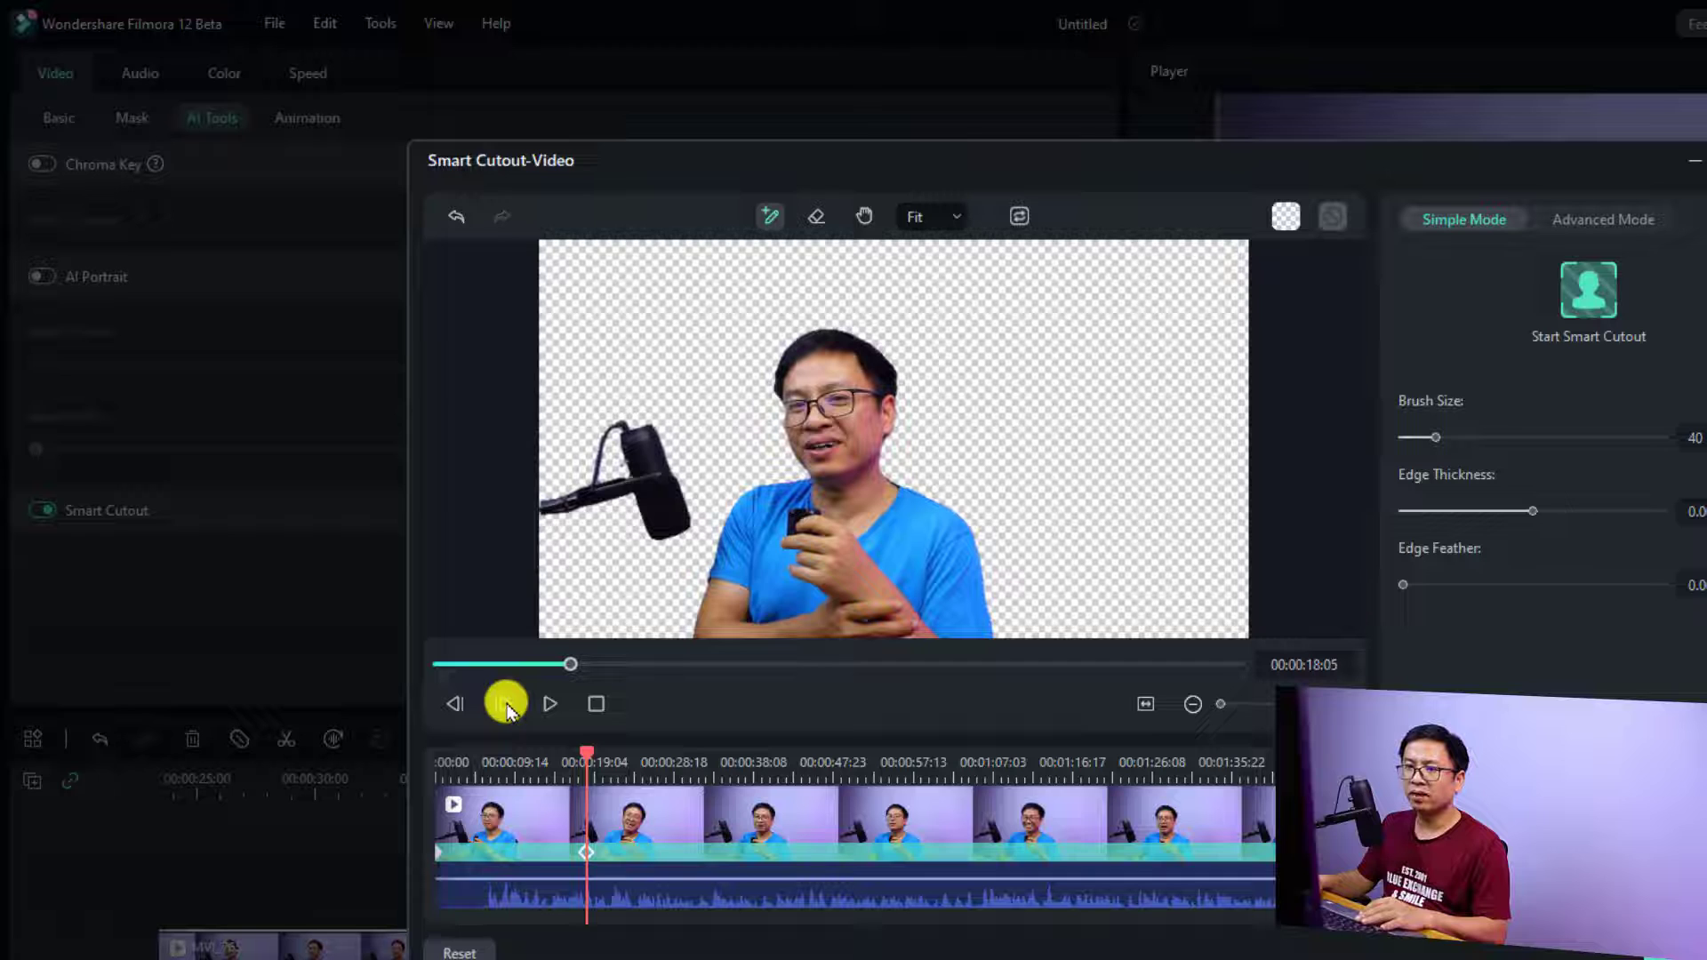
left_click(504, 705)
left_click_drag(775, 587, 755, 648)
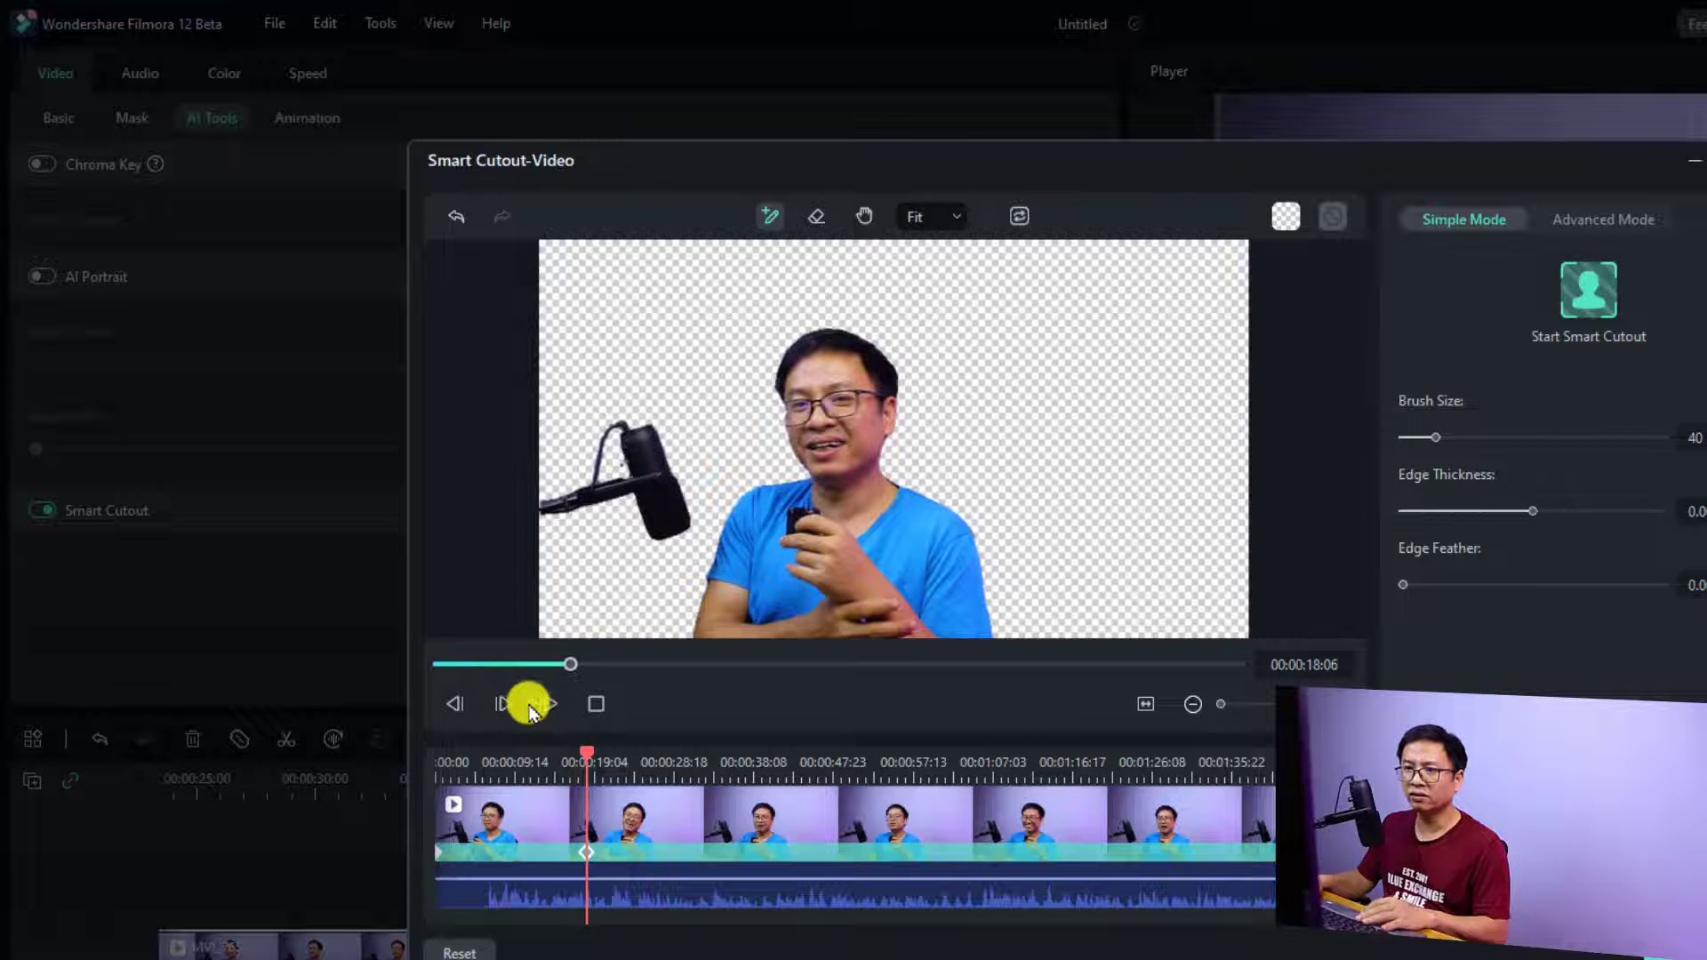
left_click(504, 704)
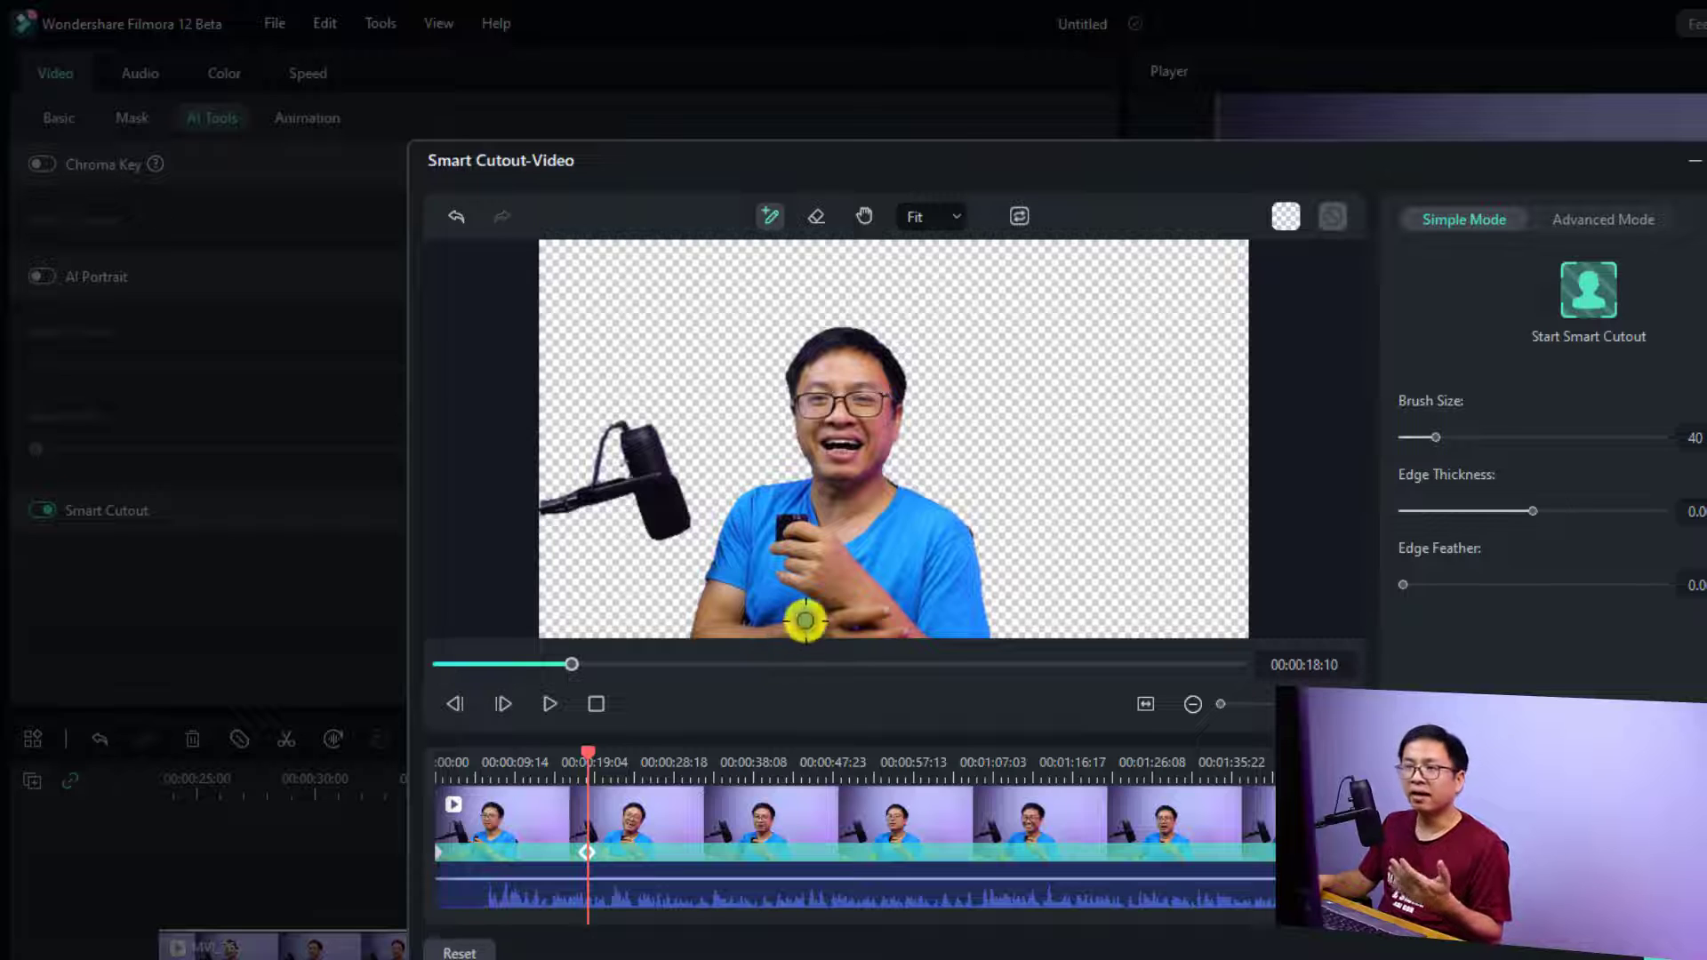
- Select the Eraser and zoom into the clip timeline
left_click(816, 219)
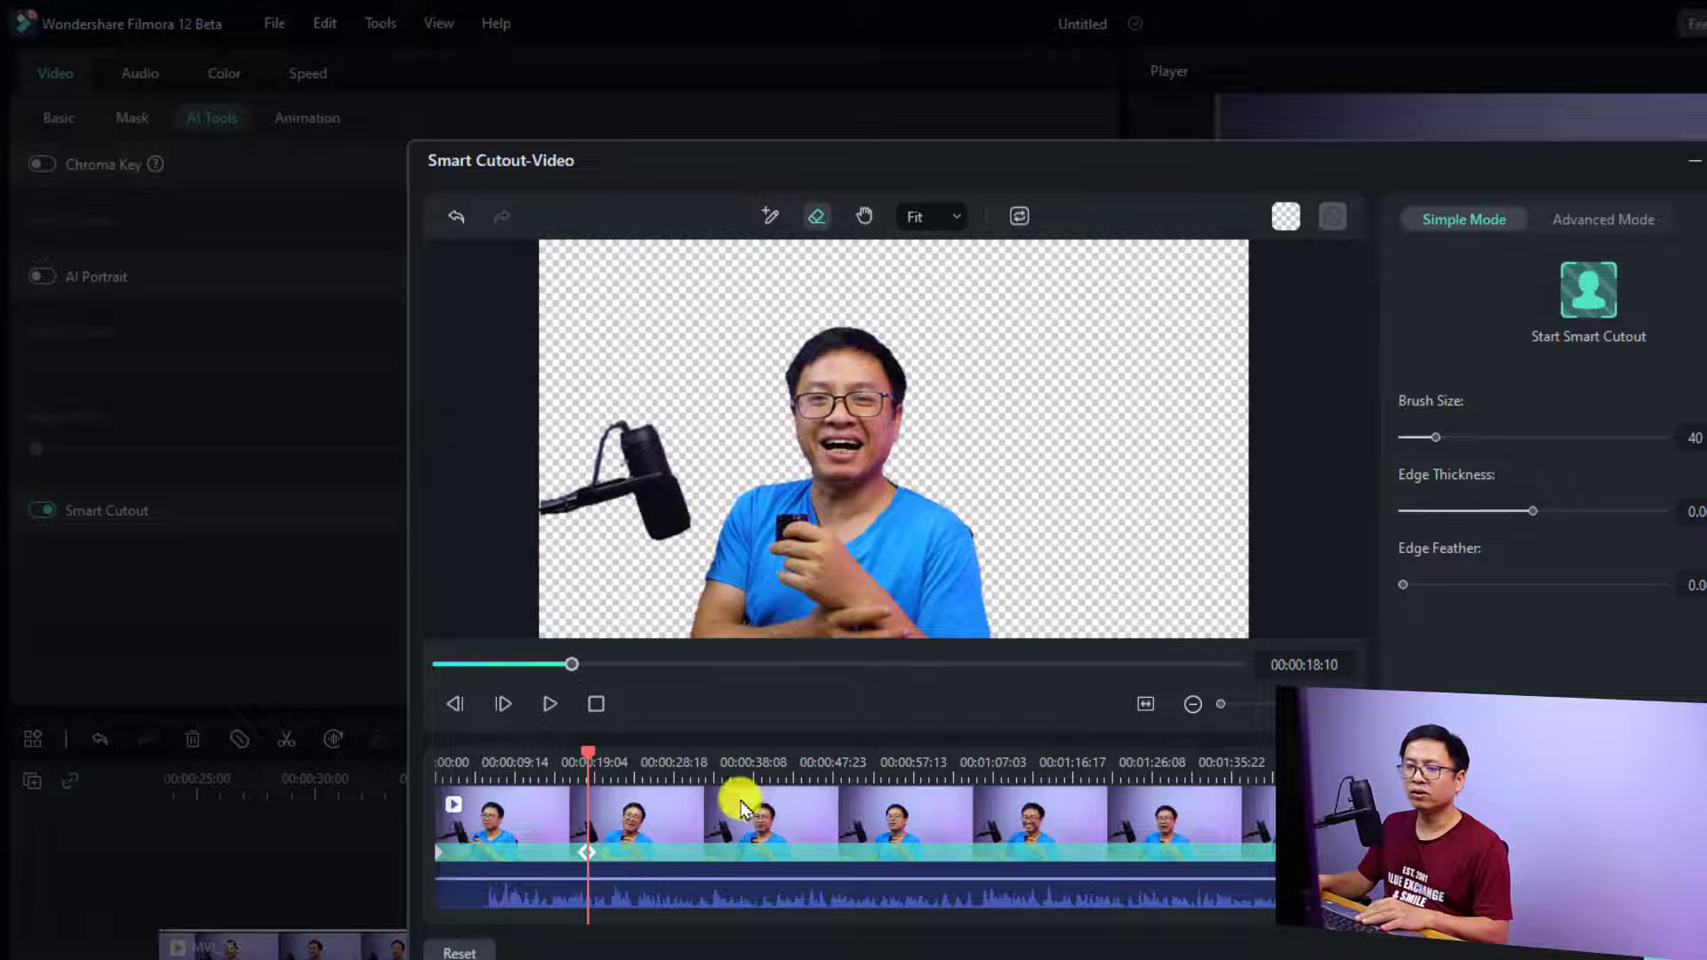
scroll(609, 857, "up", 3)
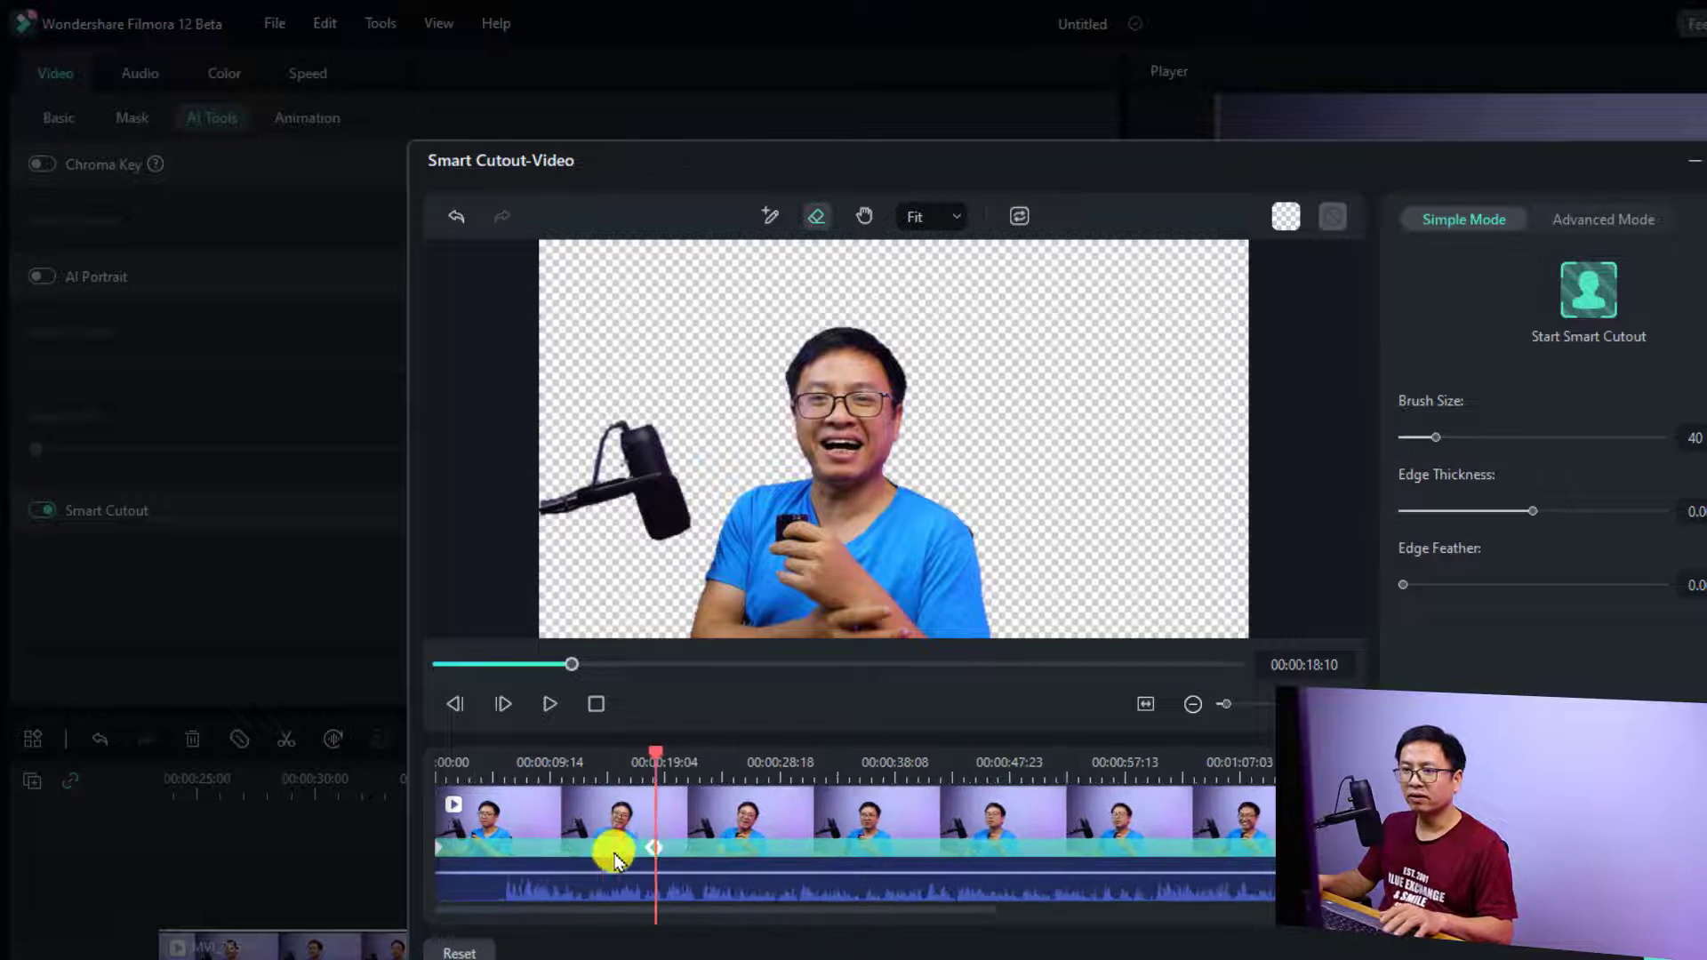
scroll(925, 853, "up", 5)
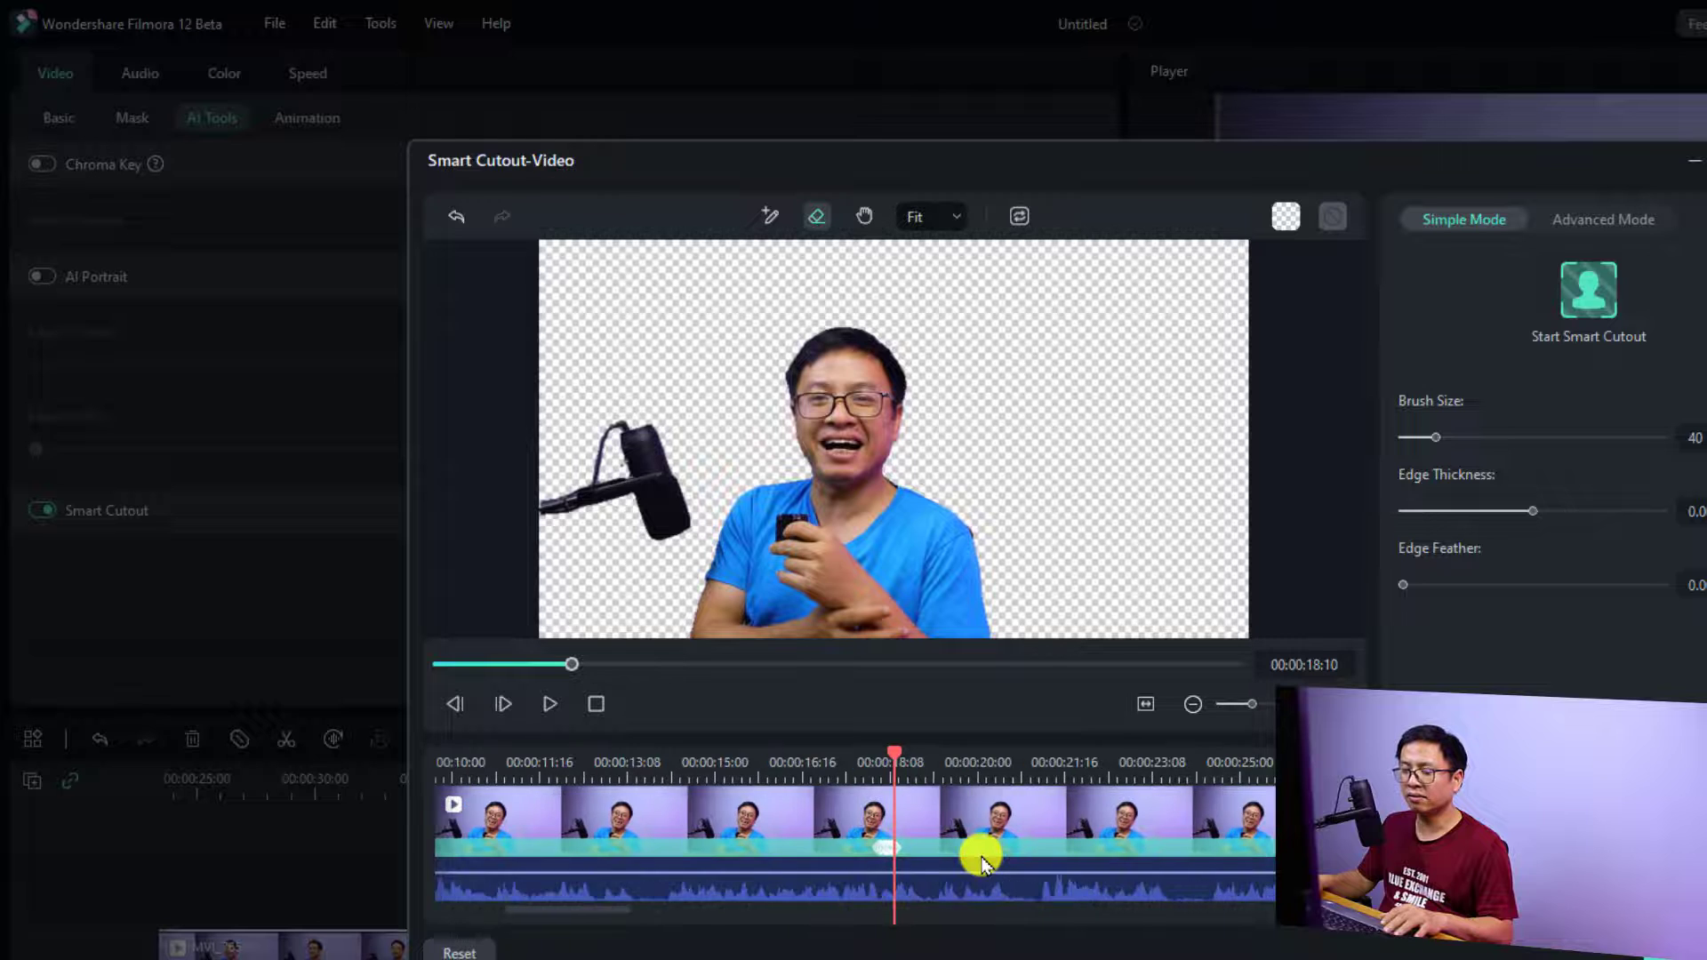
scroll(980, 855, "up", 4)
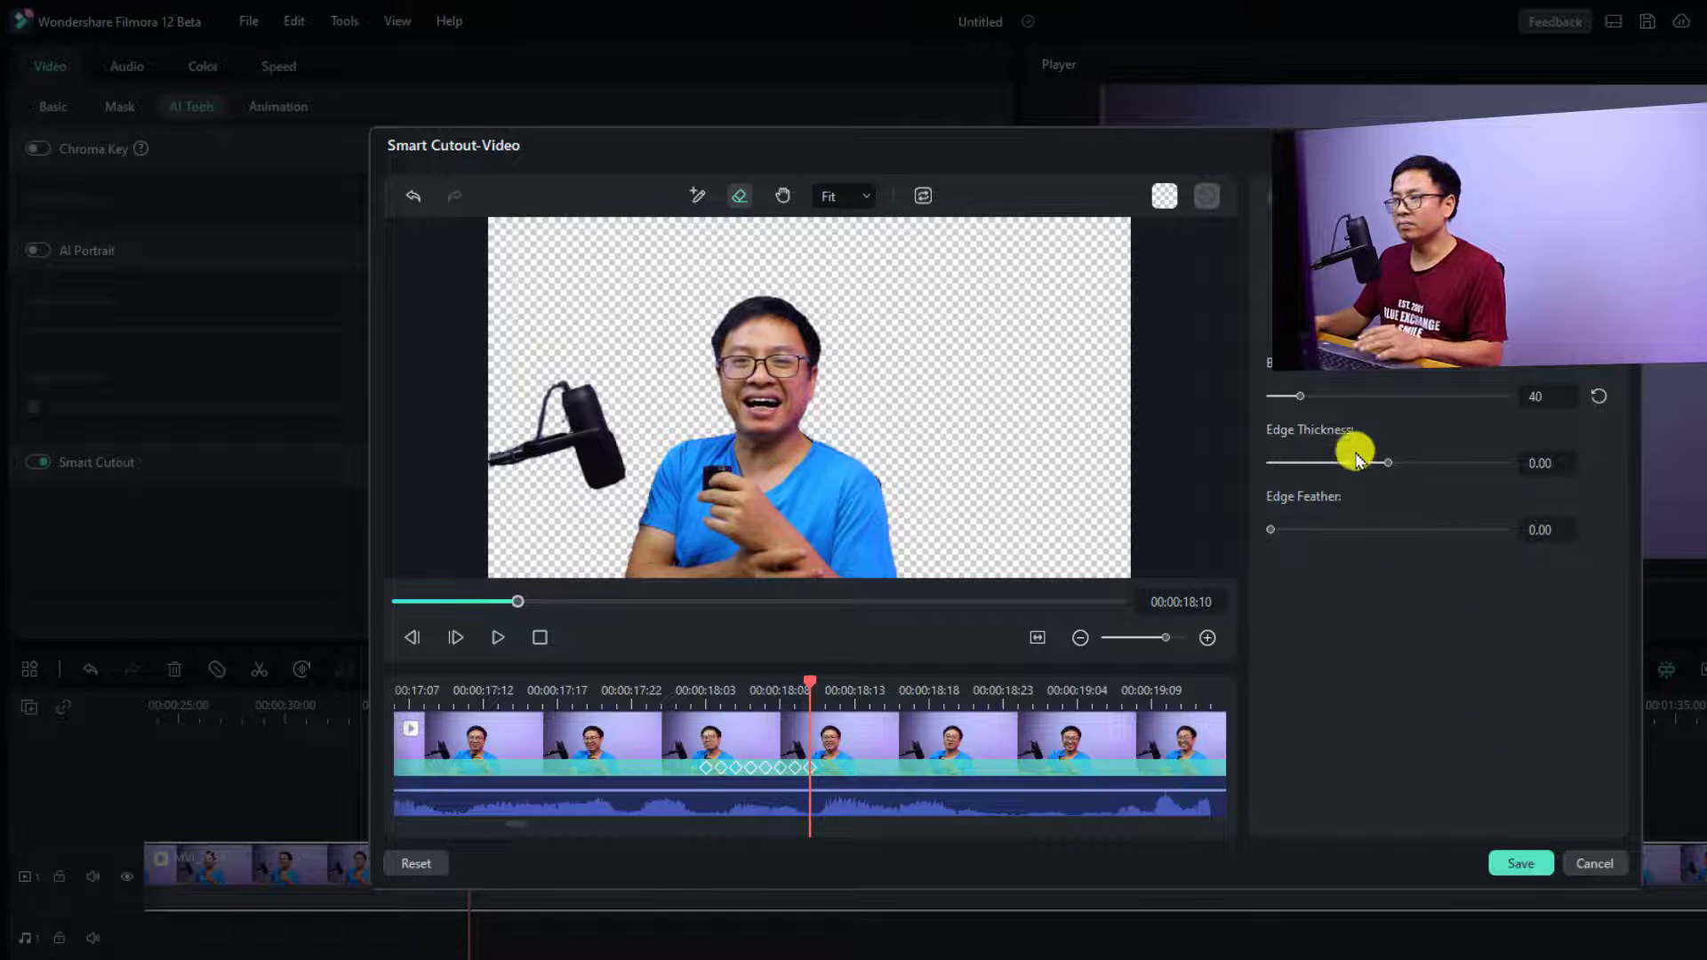
- Set Edge Thickness to 4.50, preview the result, and save the smart cutout
left_click_drag(1388, 462, 1394, 462)
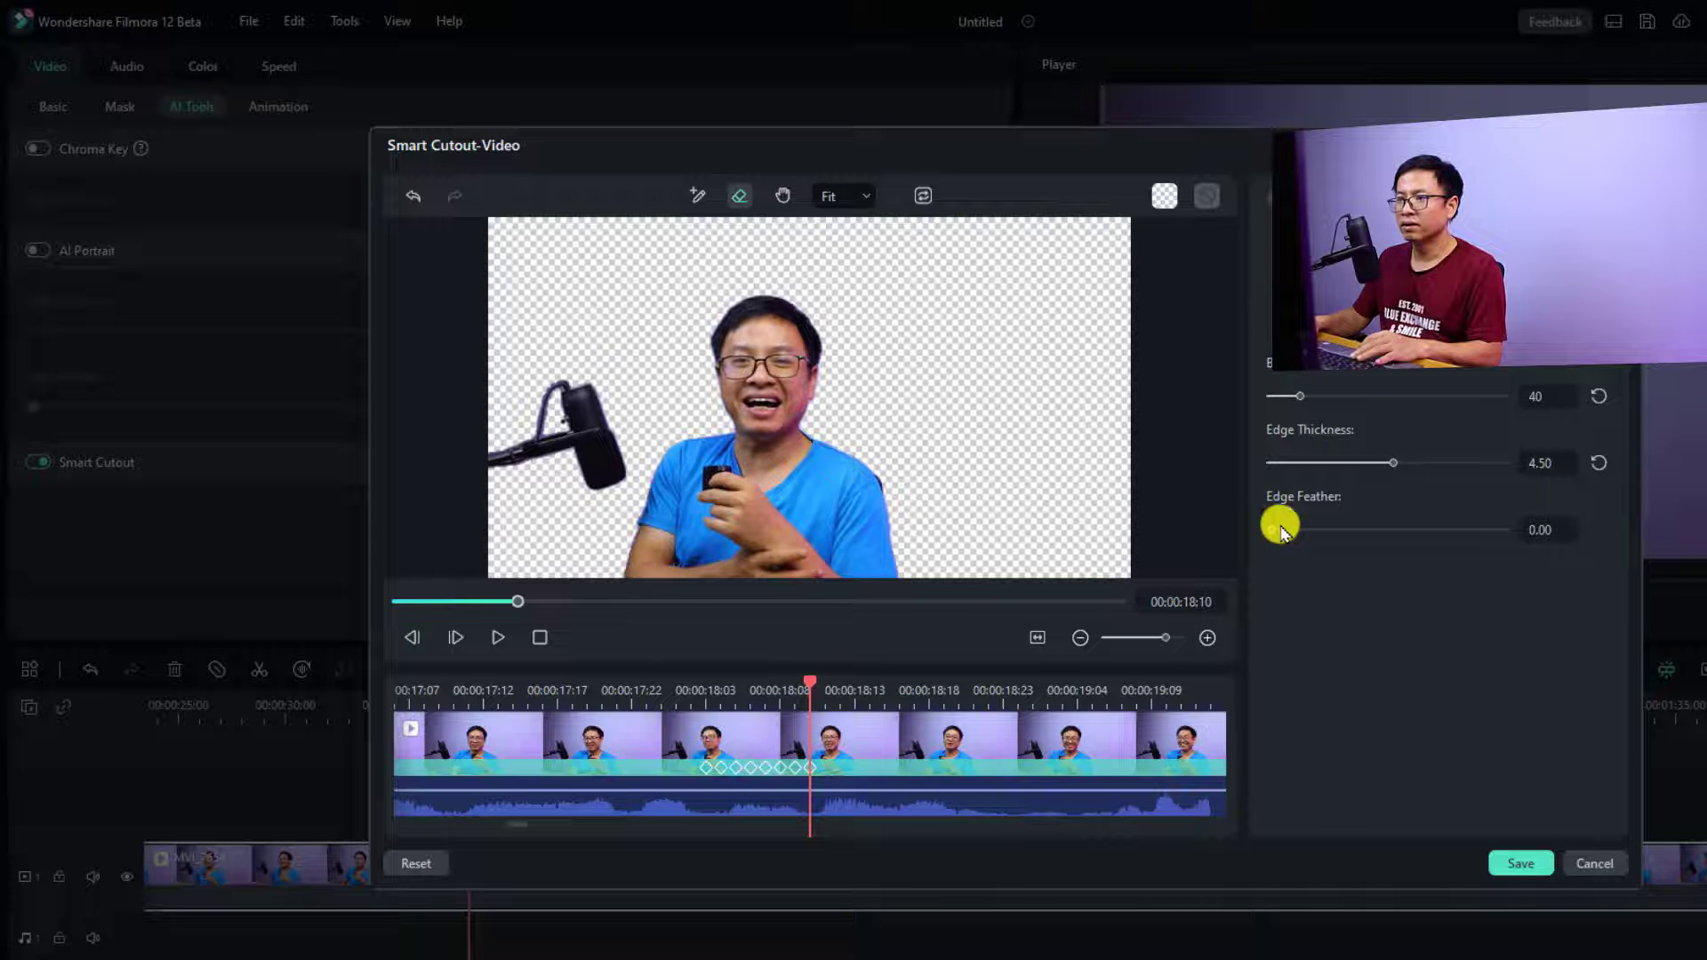
key("space")
key("space")
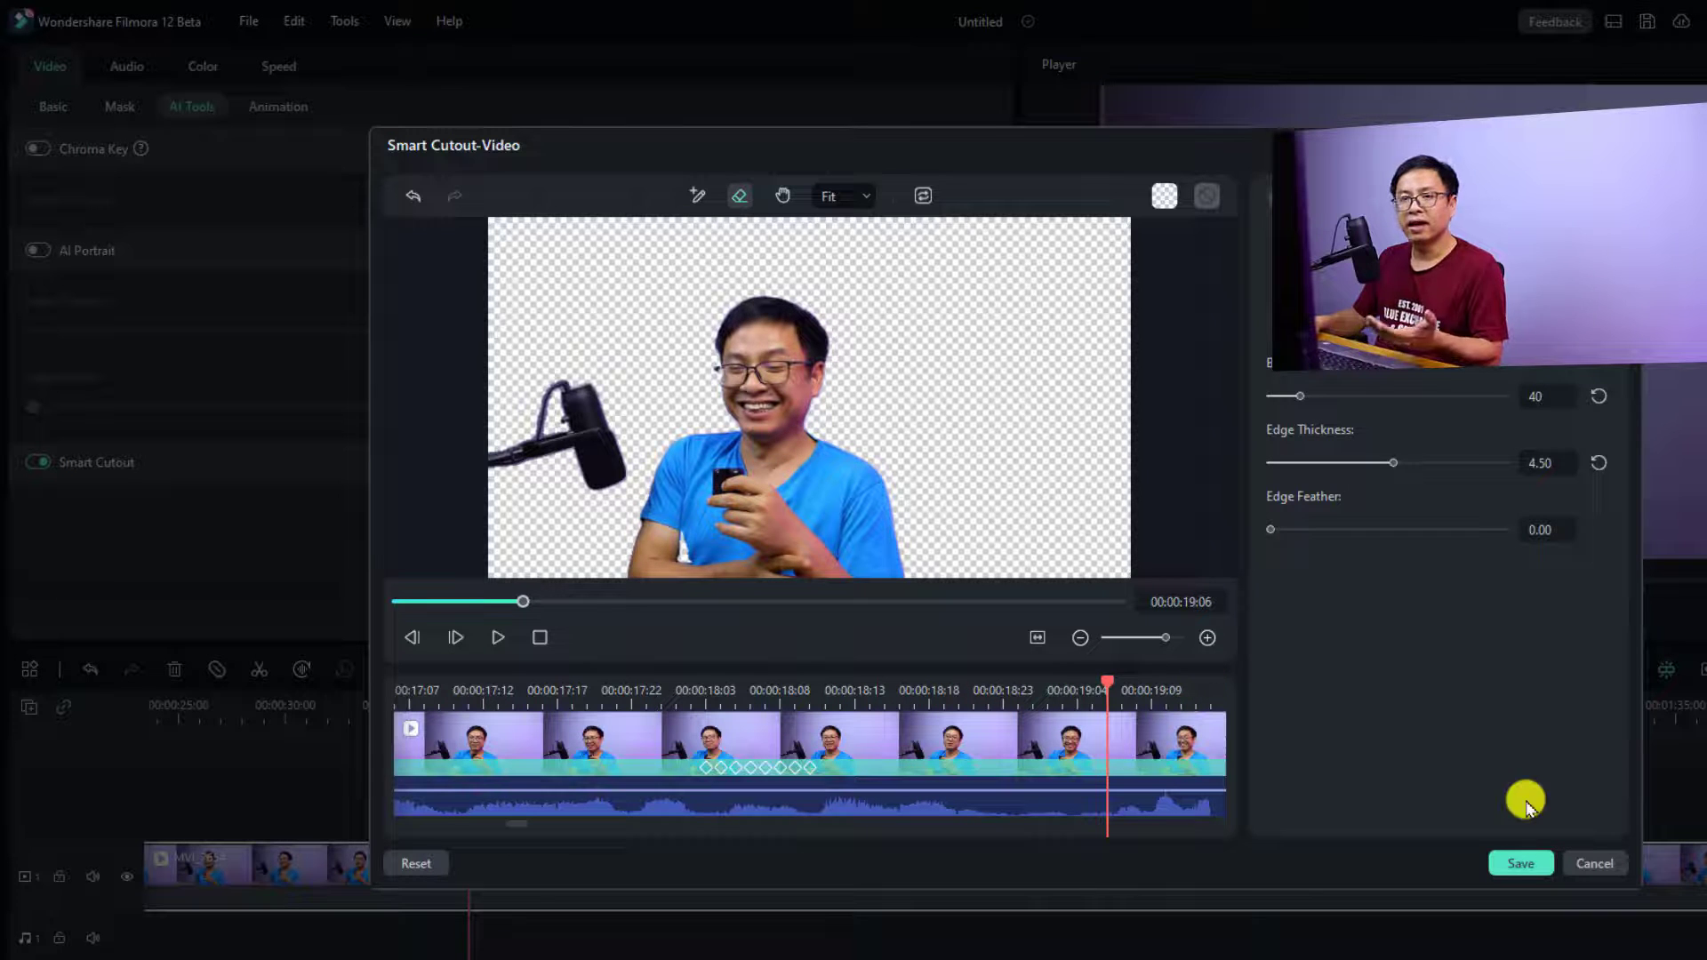
left_click(1523, 864)
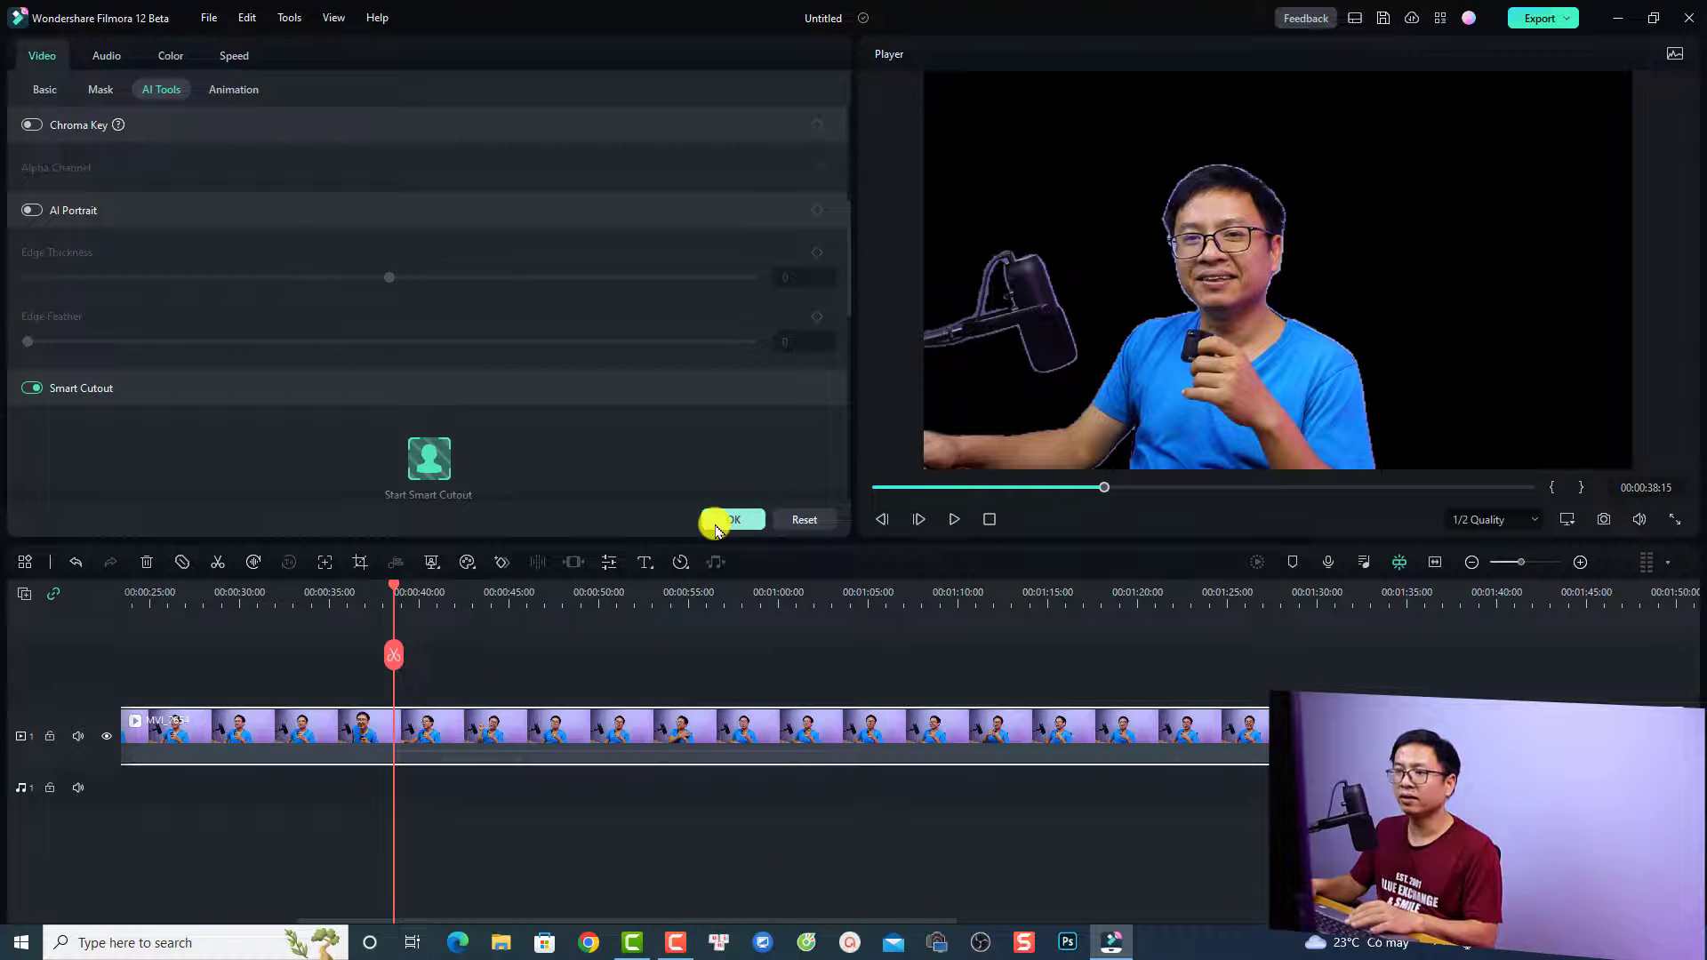
- Confirm the AI tool settings, play the cutout clip, and move it up to track 2
left_click(717, 524)
key("space")
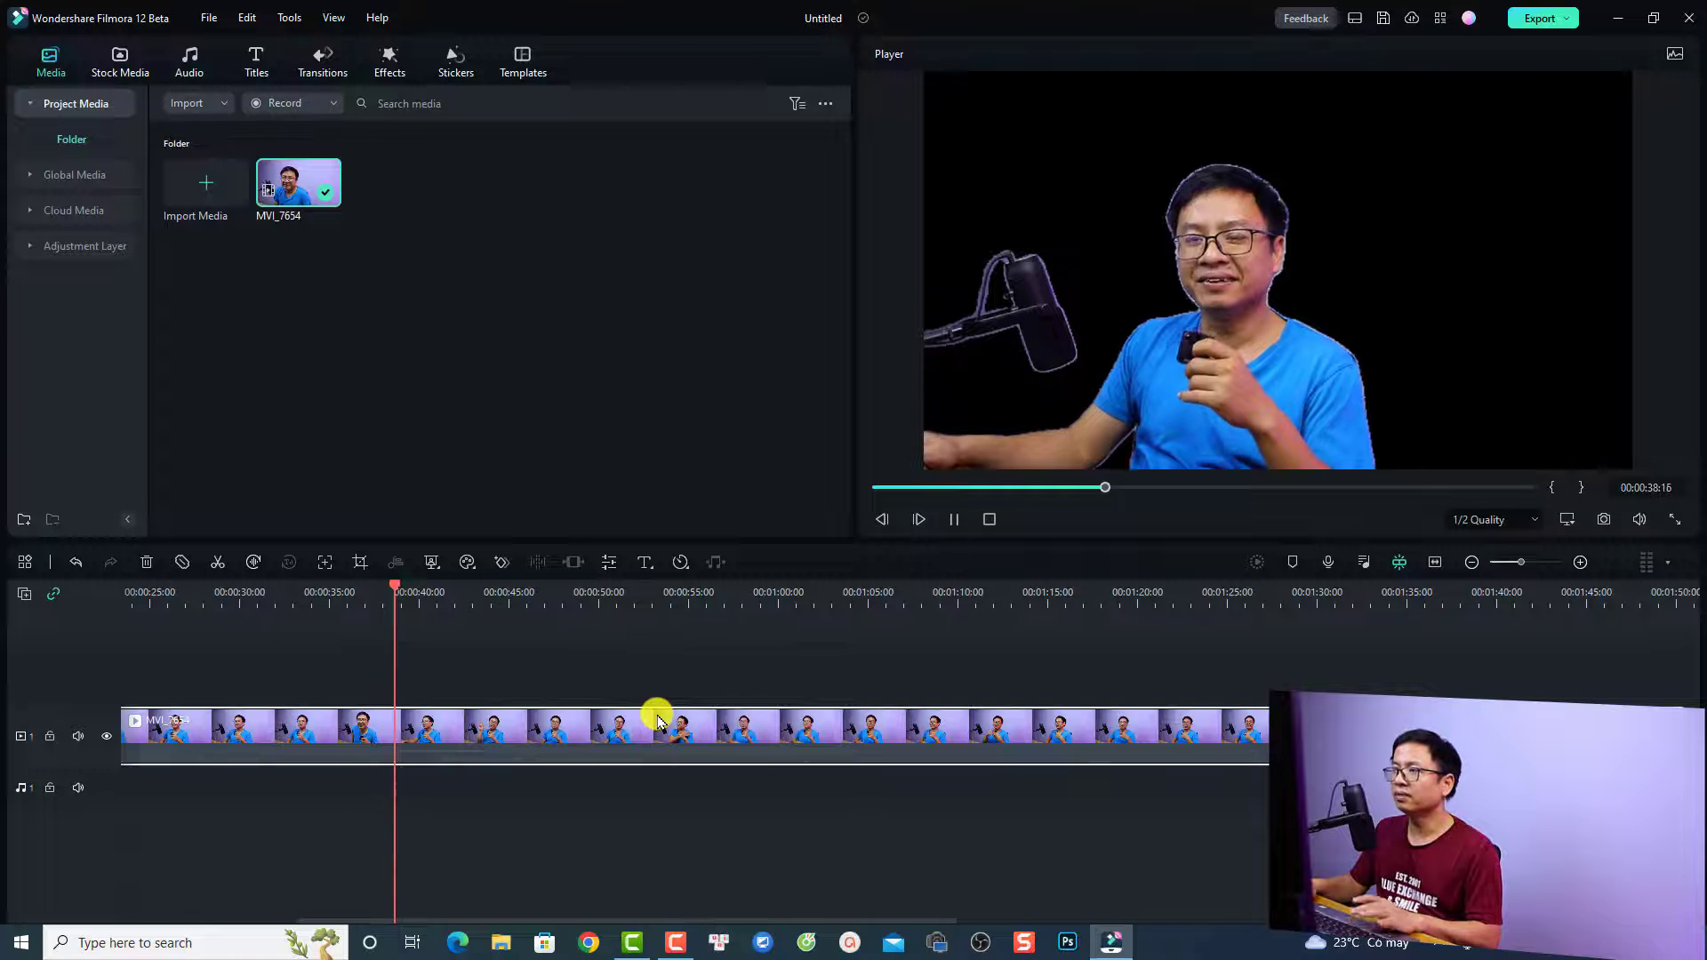
key("space")
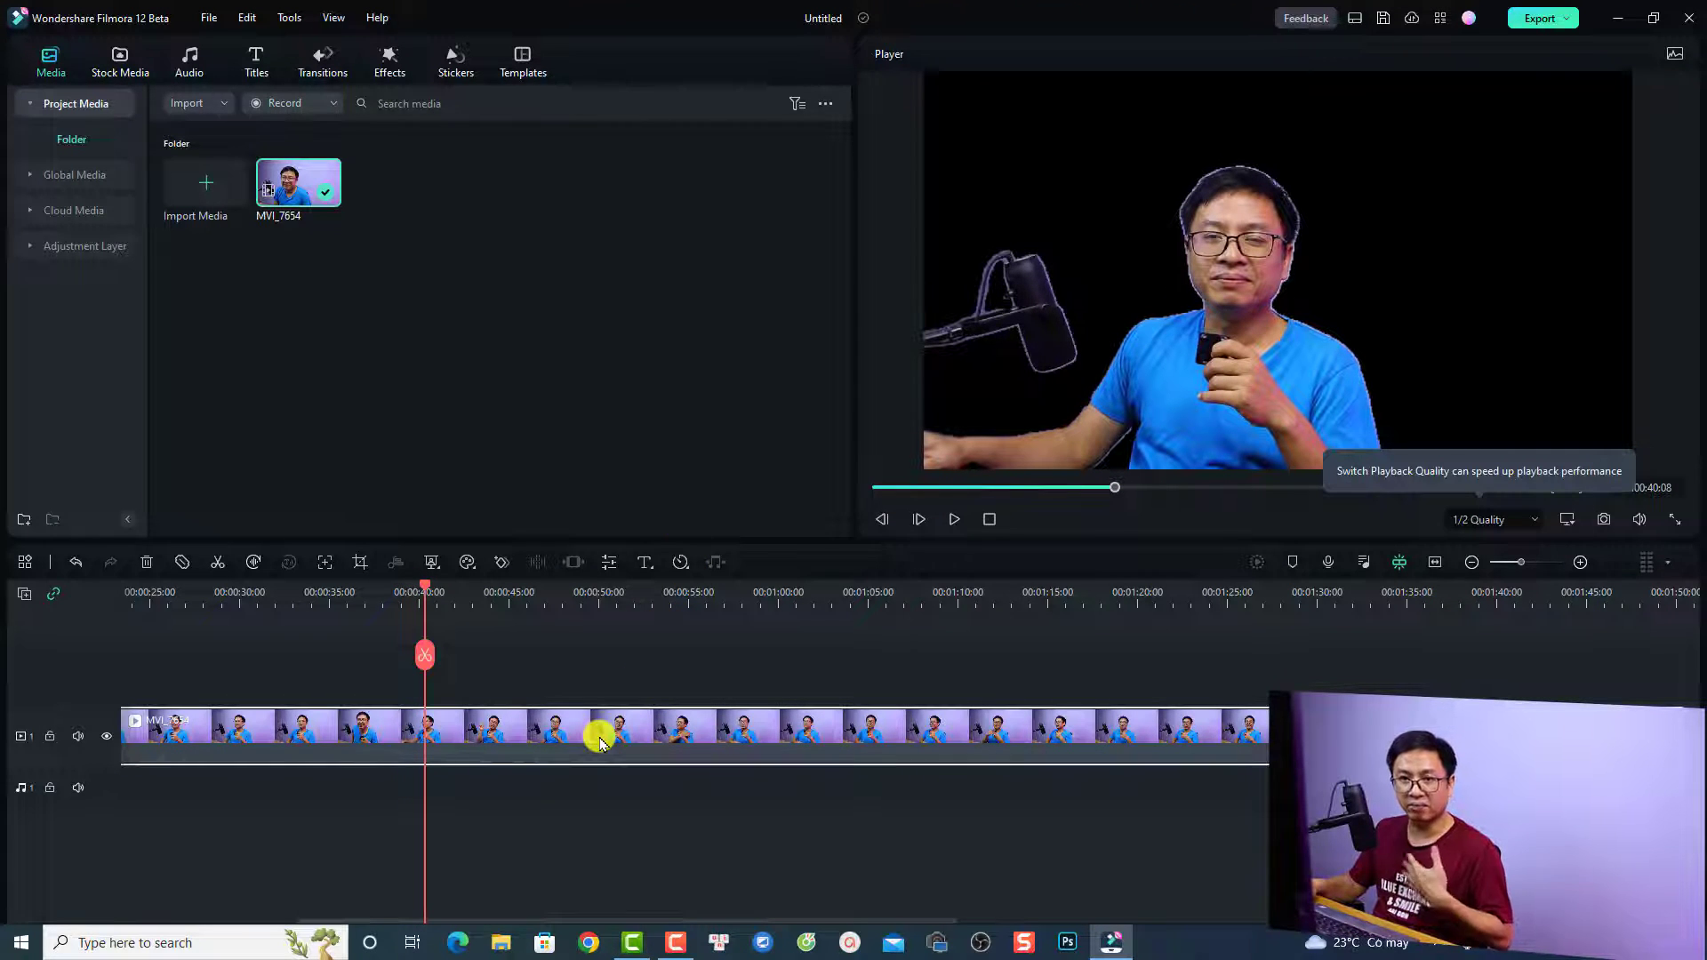
left_click_drag(557, 731, 552, 689)
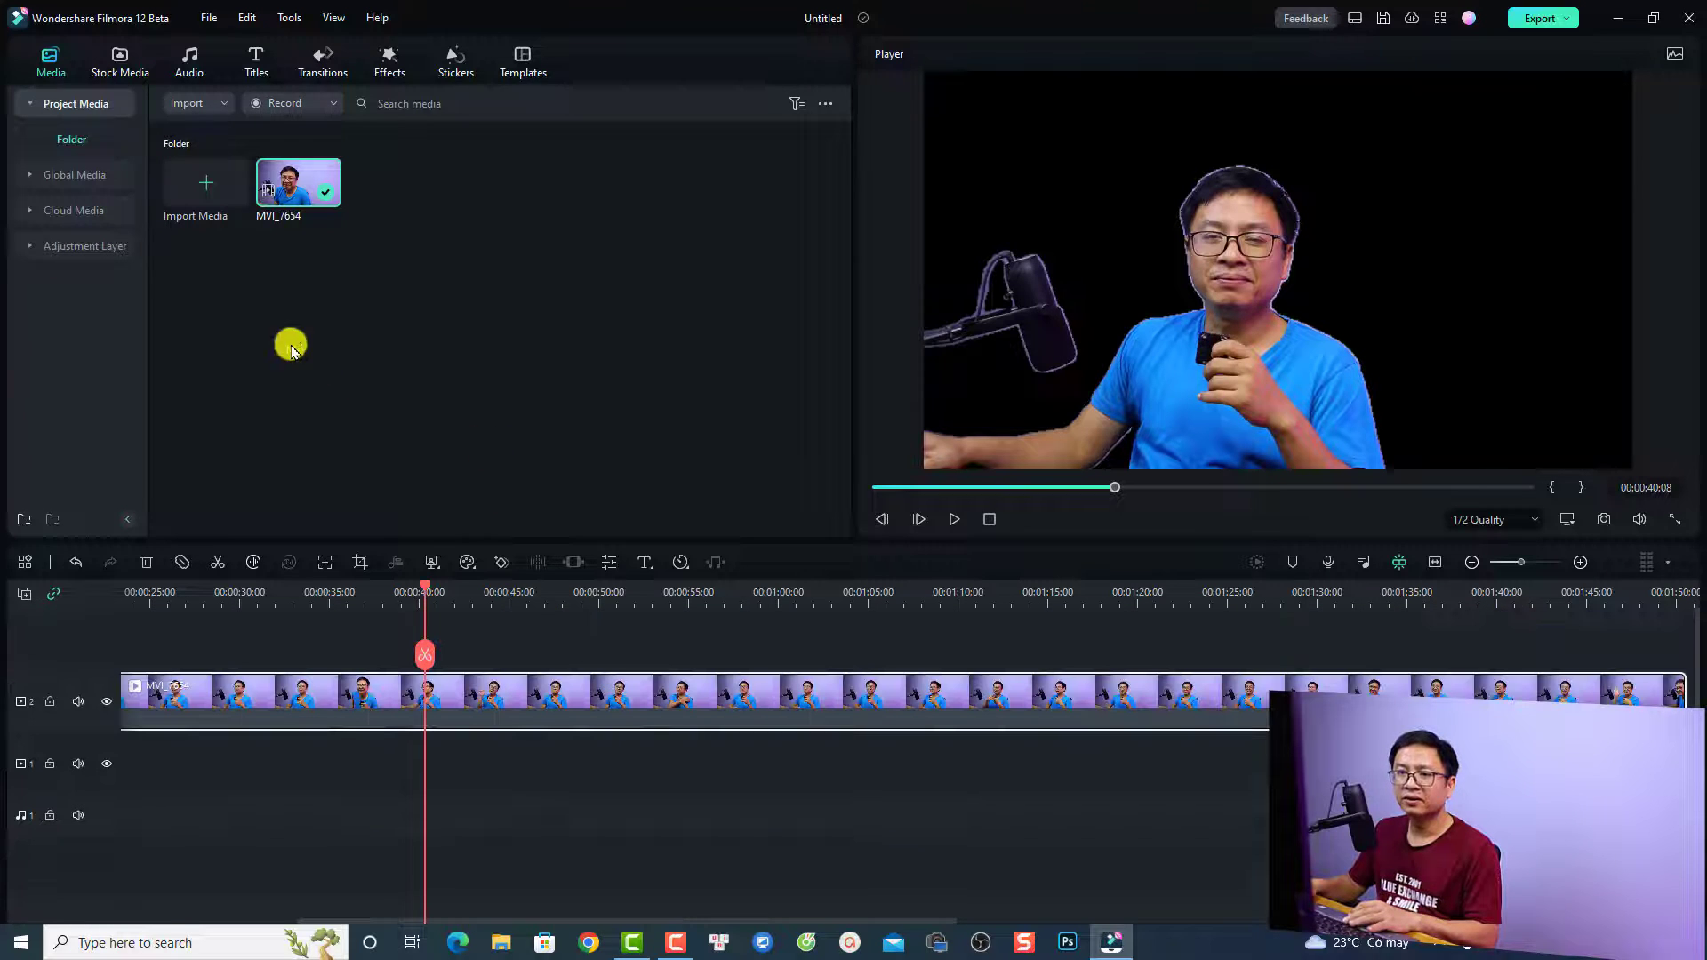
- Place the Pexels ocean-waves stock video on track 1 and play it from 00:00:31:13
left_click(124, 76)
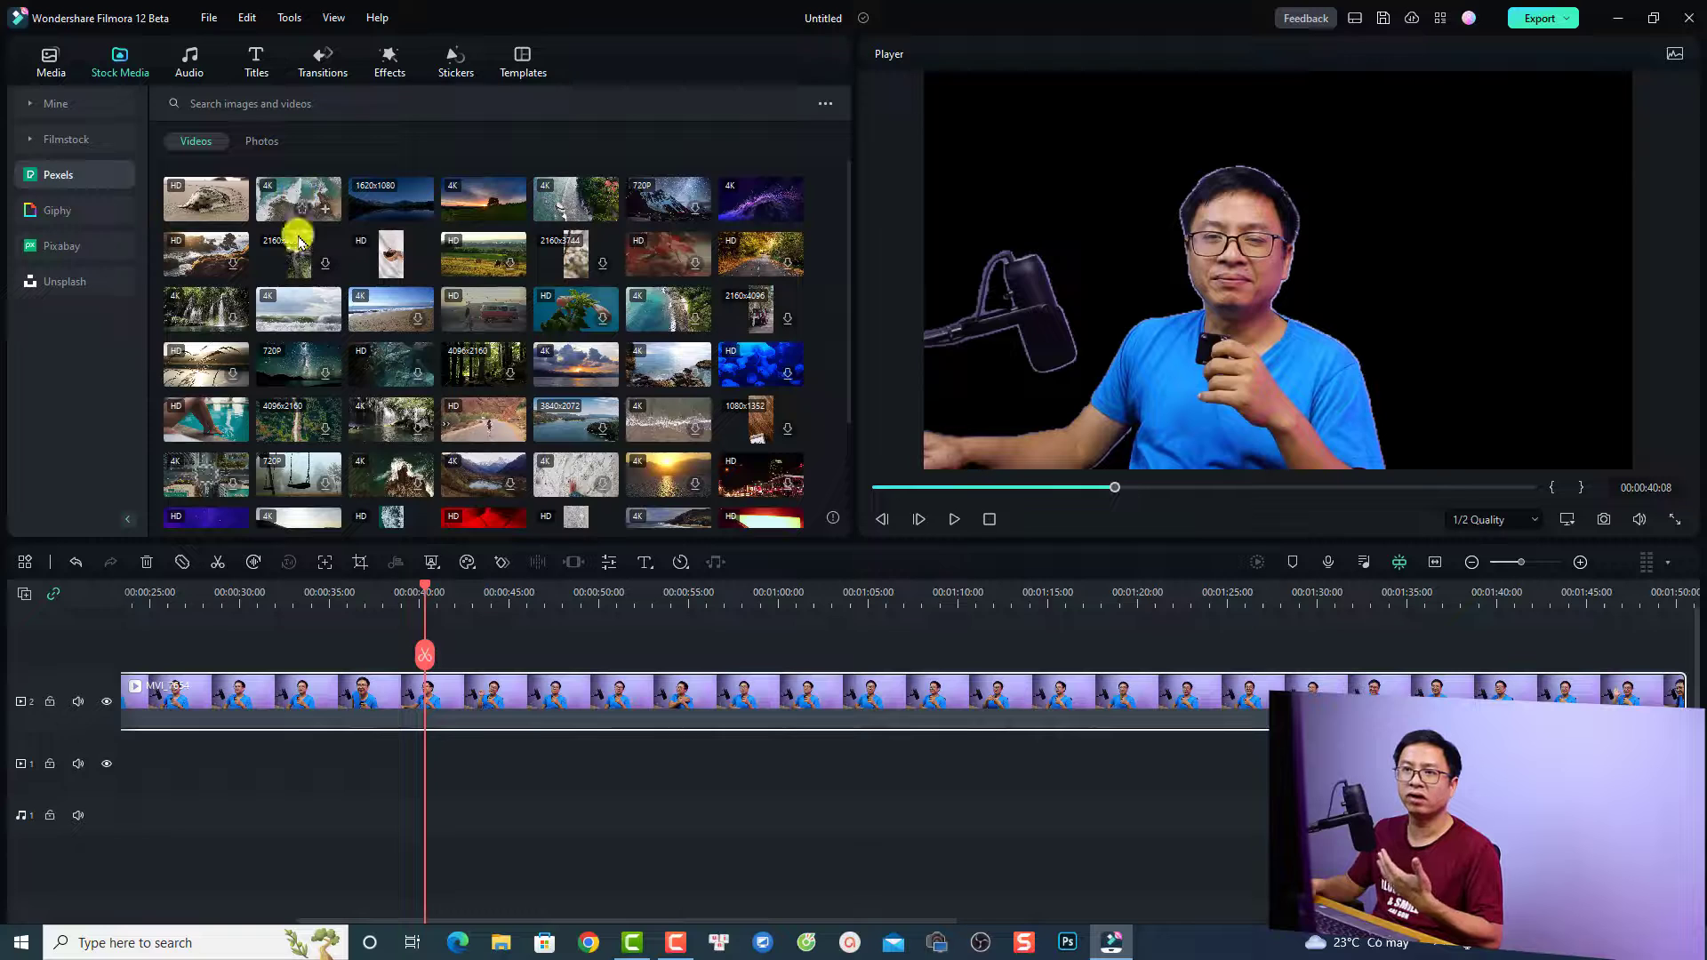
left_click_drag(298, 309, 321, 763)
left_click(513, 604)
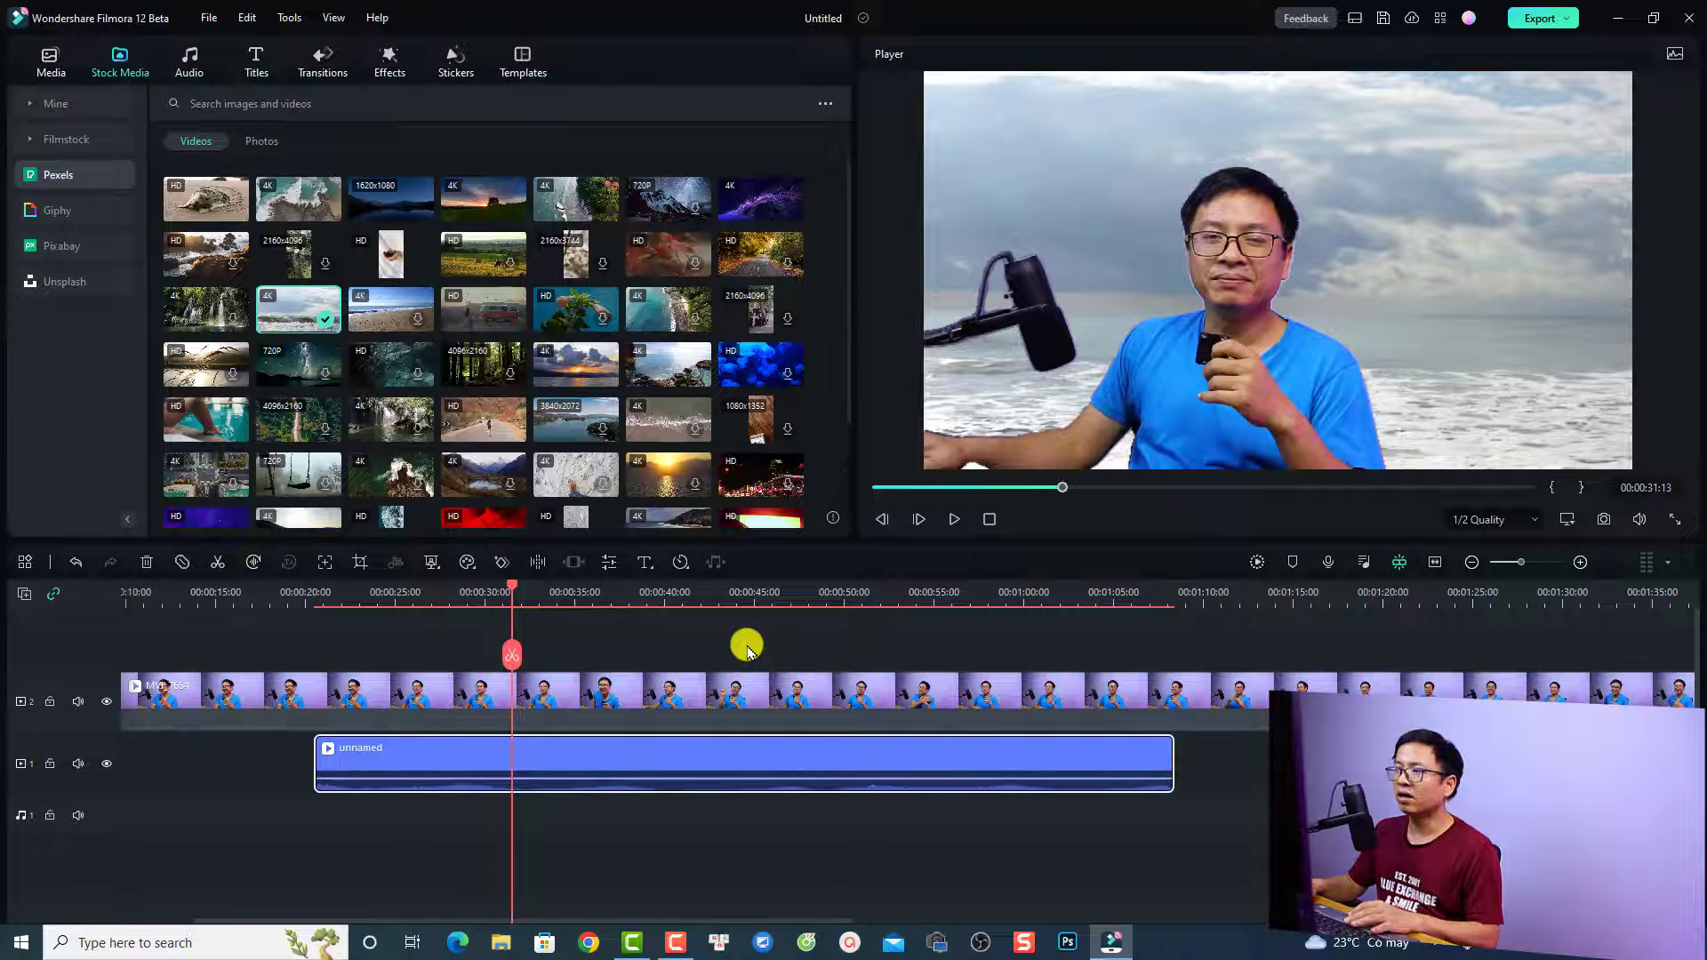
key("space")
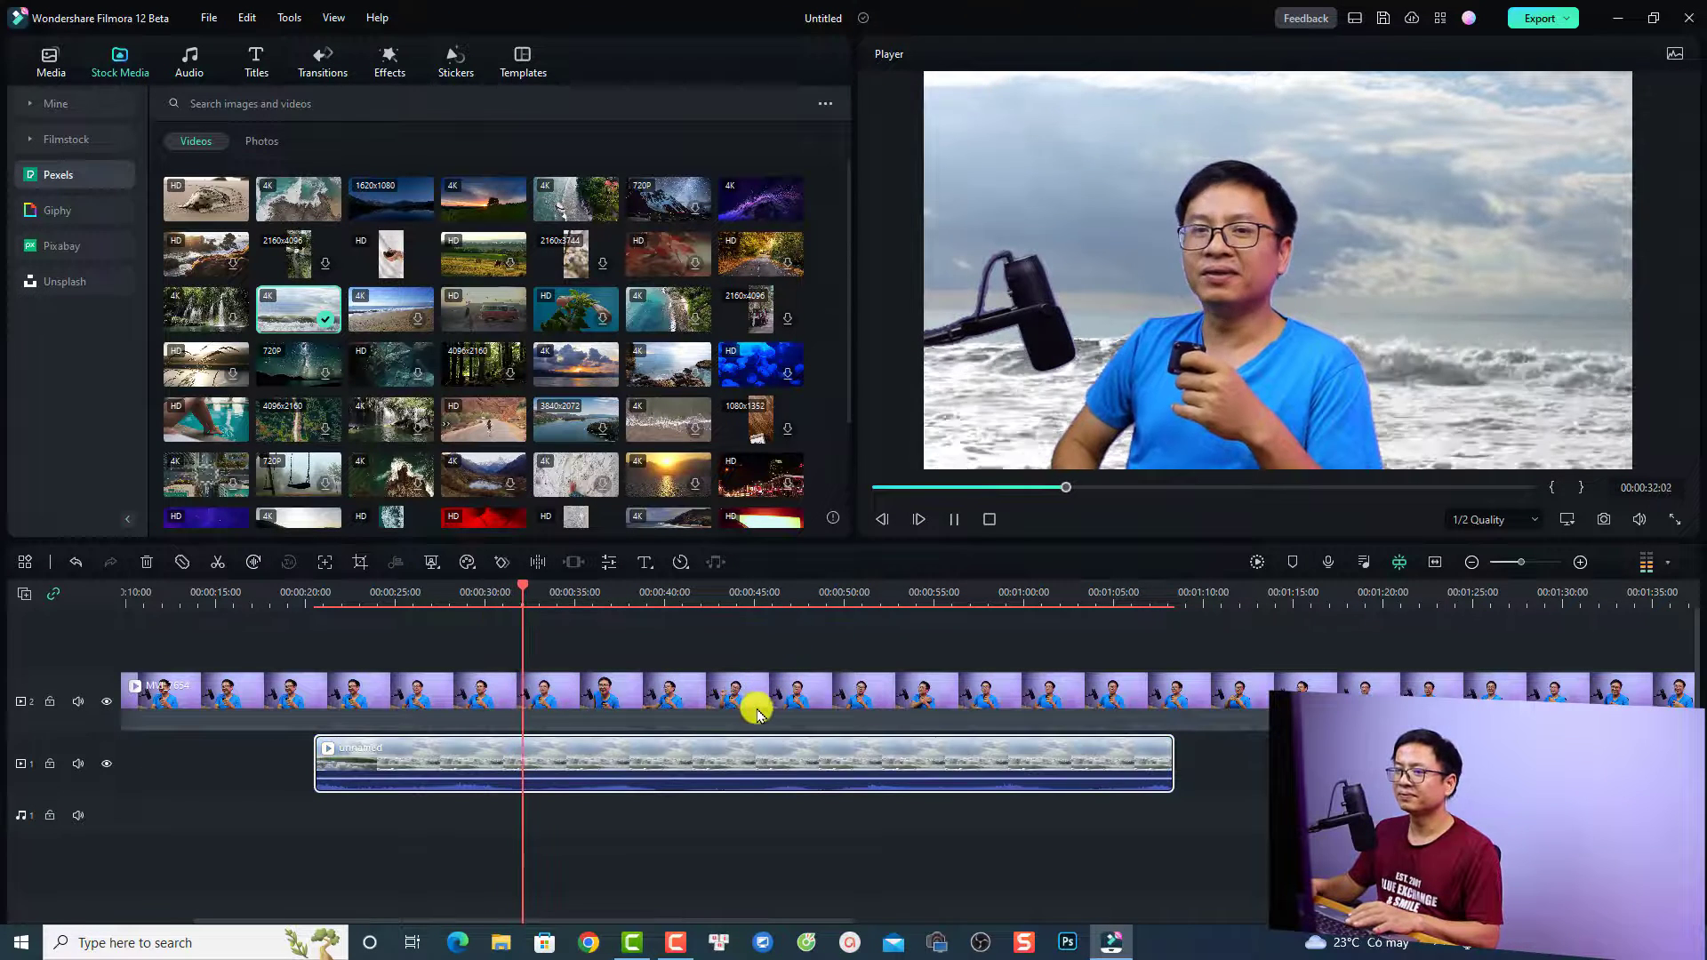